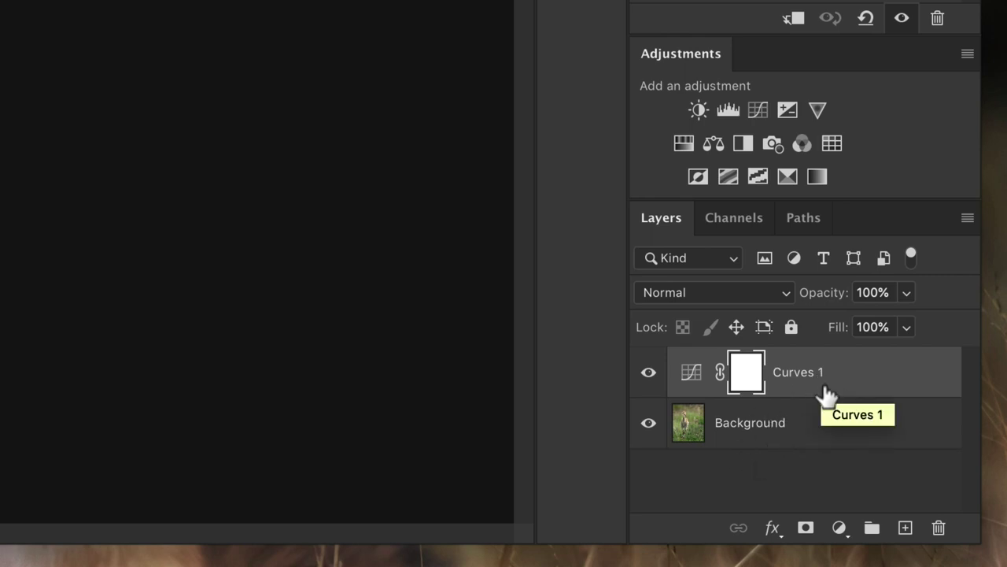
# - Stamp all visible layers into a new merged Layer 1 above Curves 1
pyautogui.hotkey('ctrl', 'alt', 'shift', 'e')
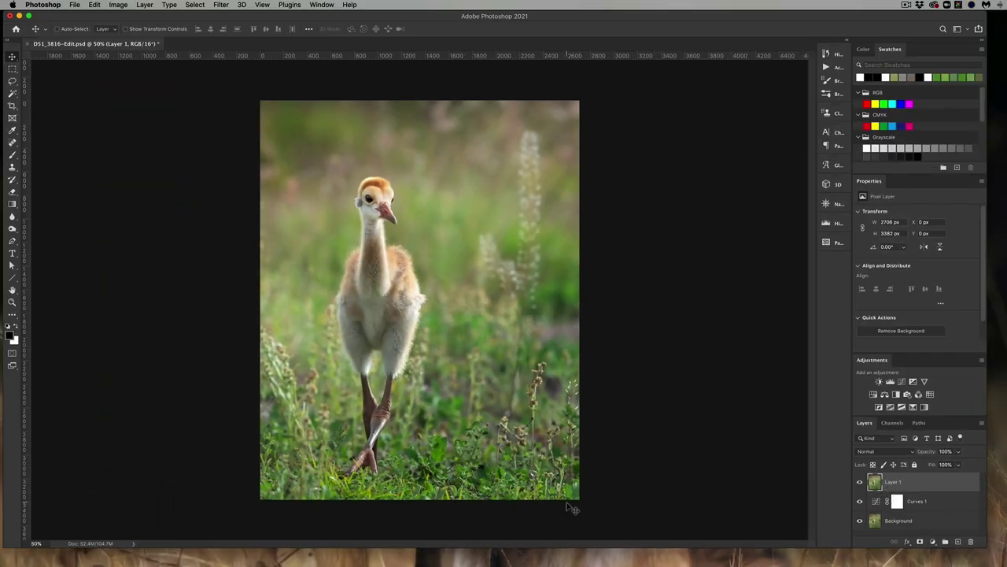
# - Preview extending the crop below the photo, then abandon the trial extension
pyautogui.click(12, 106)
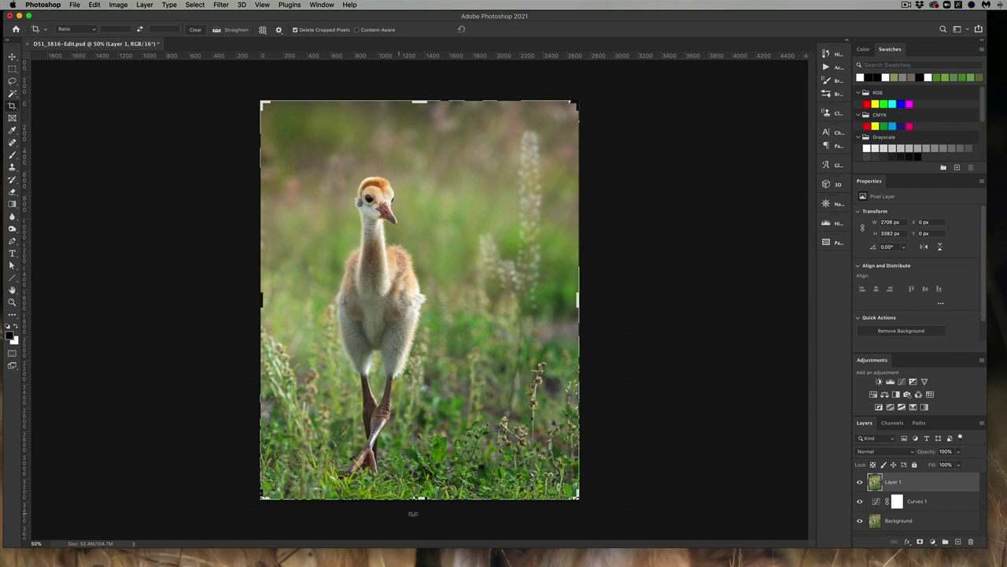
pyautogui.moveTo(423, 501); pyautogui.dragTo(424, 506)
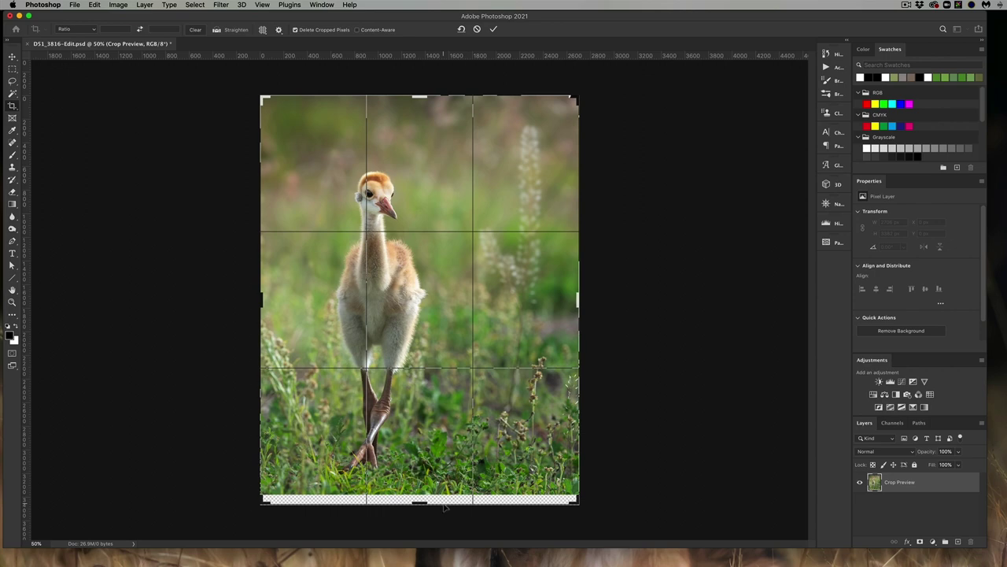
pyautogui.press('Return')
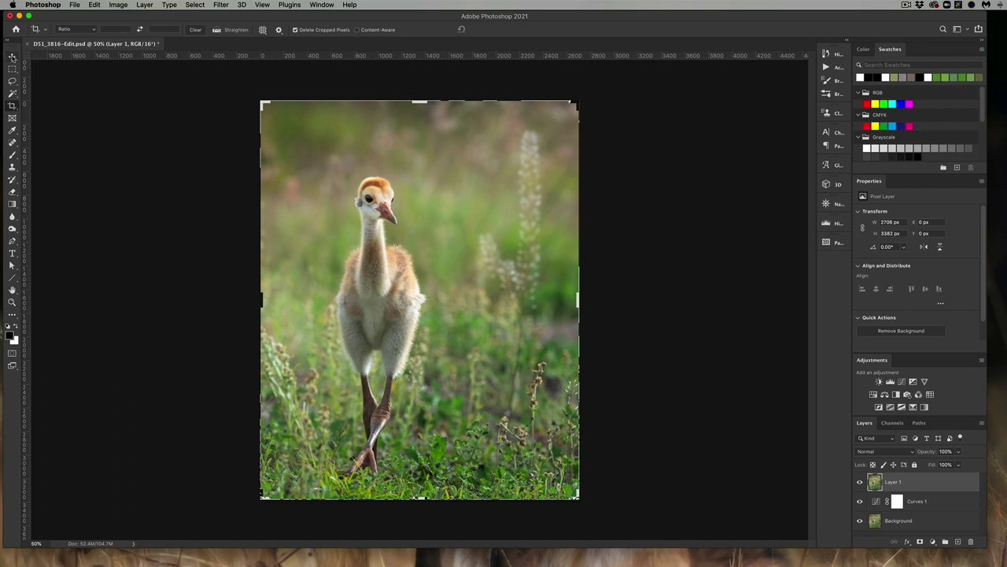
# - Choose the 4 : 5 (8 : 10) crop ratio and draw a trial crop box near the head
pyautogui.click(89, 31)
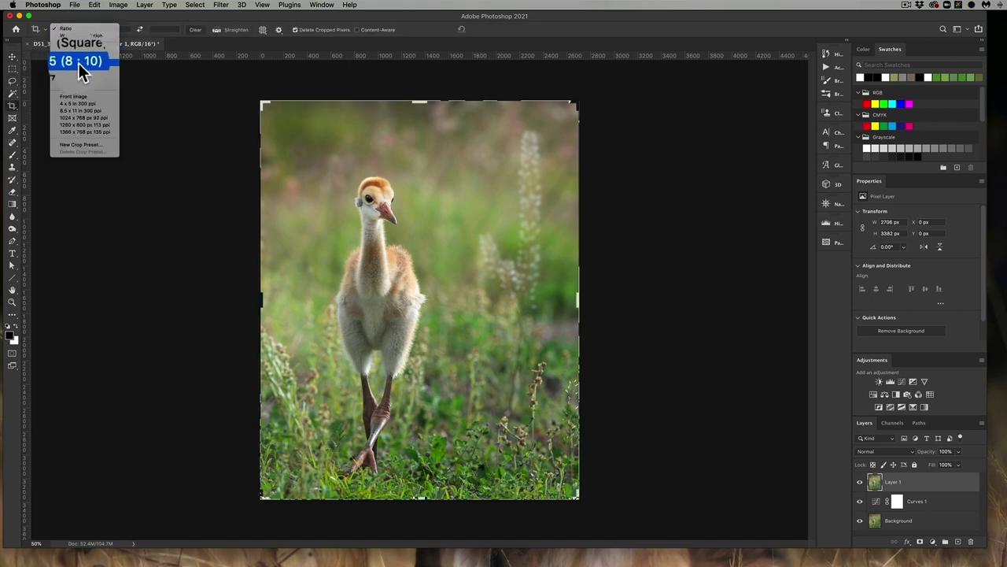
pyautogui.click(81, 64)
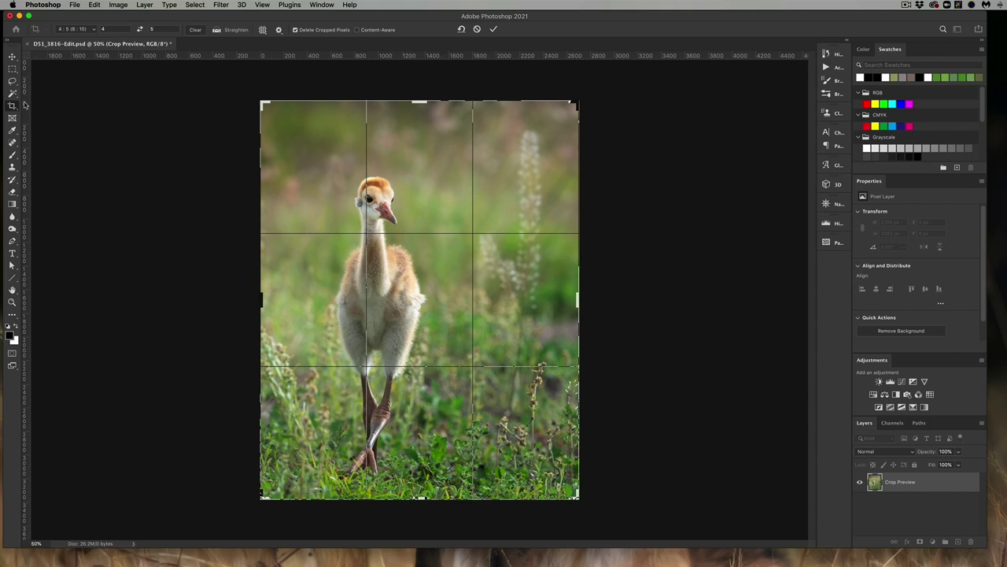
pyautogui.press('Return')
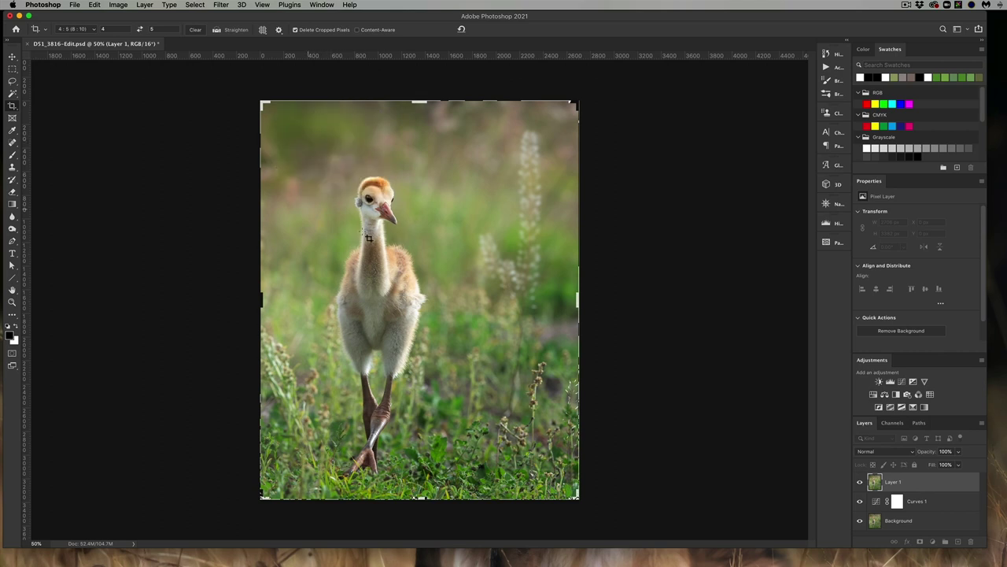
pyautogui.moveTo(320, 154); pyautogui.dragTo(516, 376)
# - Cancel the small crop box and restore the full-photo 4:5 crop box
pyautogui.press('Escape')
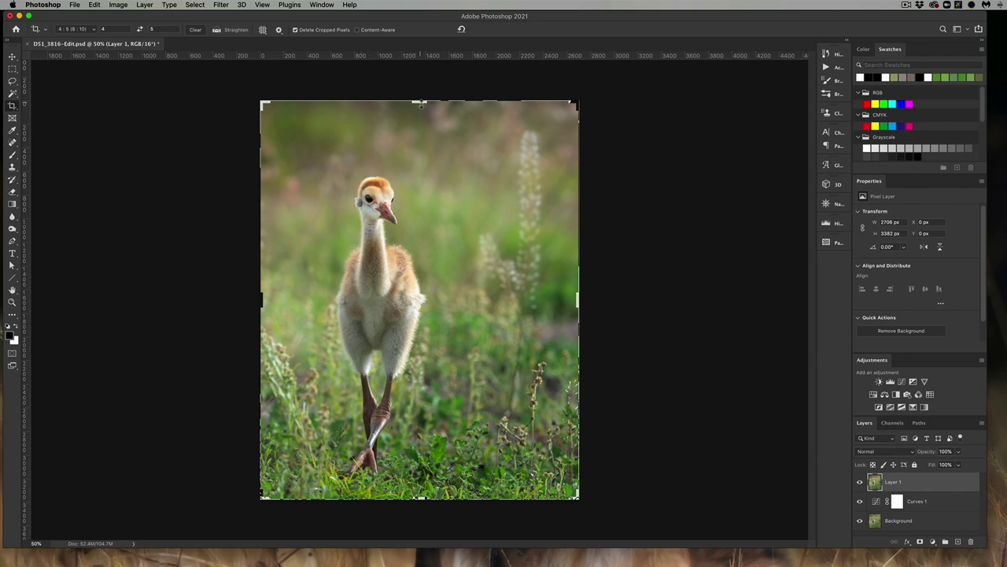
pyautogui.click(422, 104)
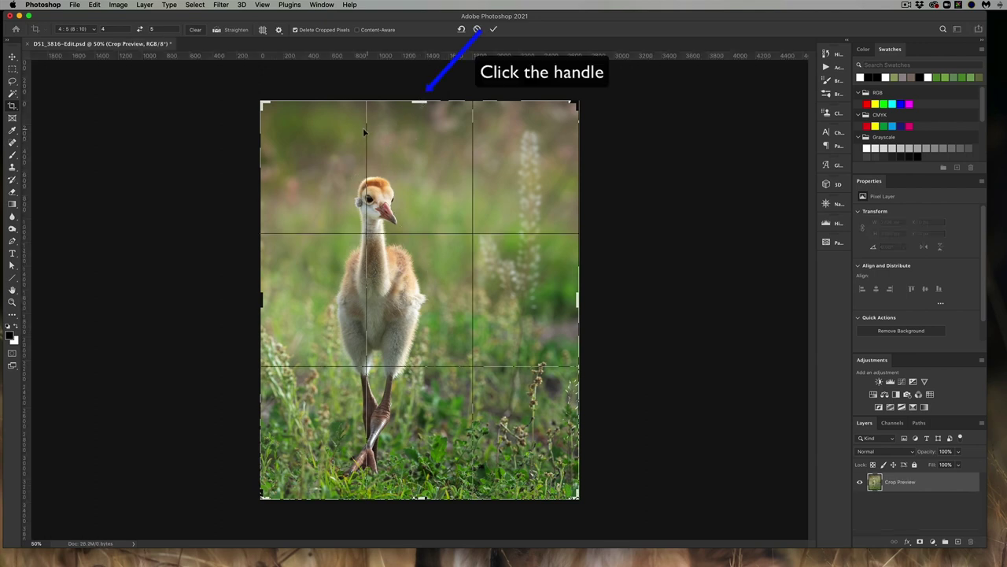
pyautogui.click(428, 165)
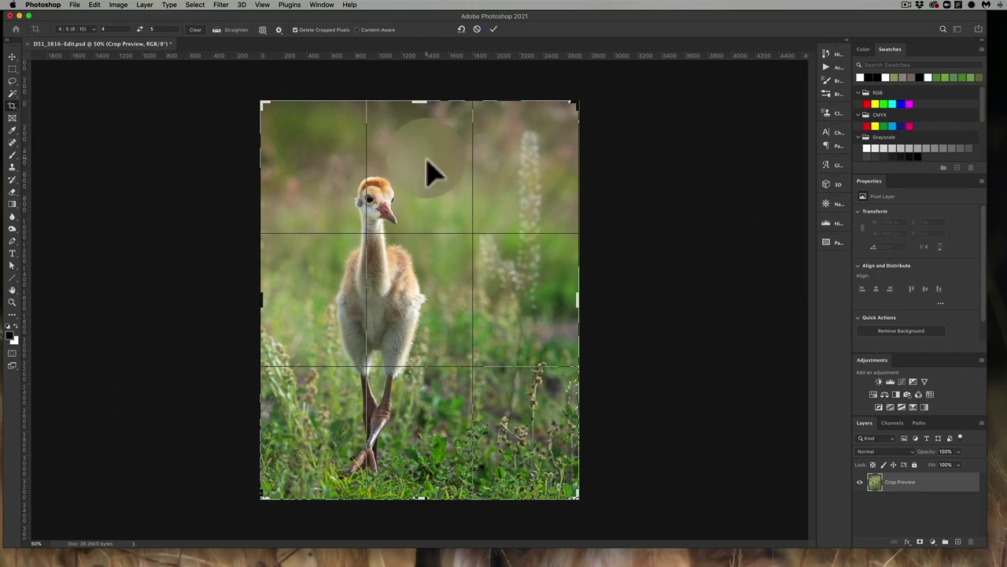
pyautogui.moveTo(427, 161)
pyautogui.mouseDown()
pyautogui.moveTo(425, 194)
pyautogui.moveTo(477, 169)
pyautogui.moveTo(427, 184)
pyautogui.moveTo(428, 163)
pyautogui.mouseUp()
pyautogui.press('super+r')
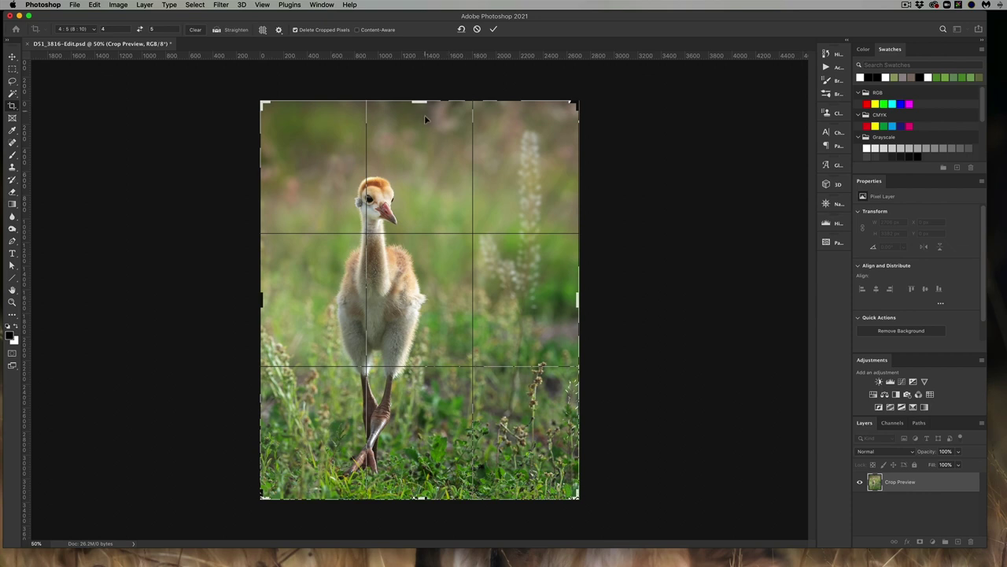
# - Shift the photo up inside the 4:5 crop to leave an empty strip below, and commit
pyautogui.moveTo(440, 154); pyautogui.dragTo(439, 157)
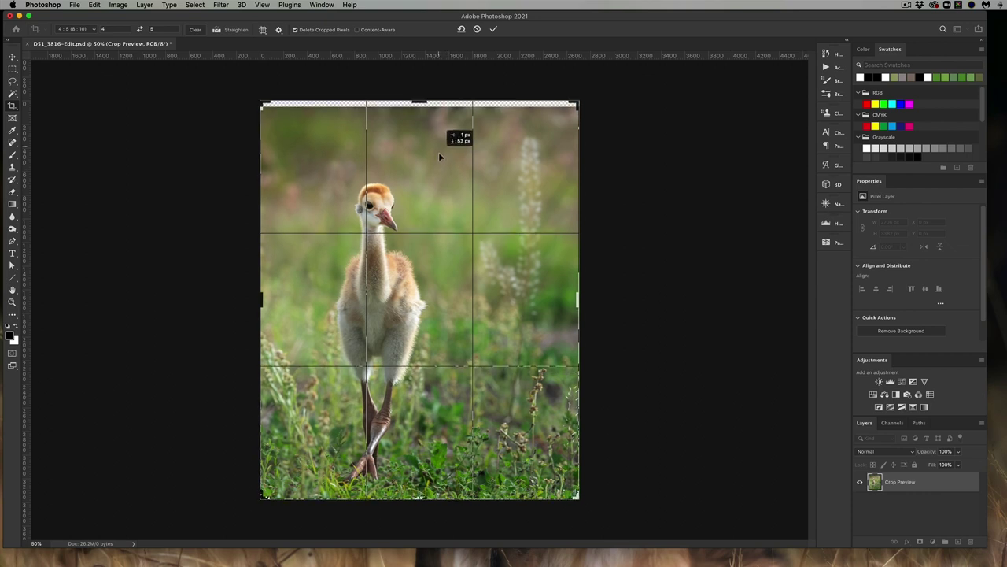
pyautogui.moveTo(439, 156); pyautogui.dragTo(440, 164)
pyautogui.moveTo(440, 168); pyautogui.dragTo(441, 158)
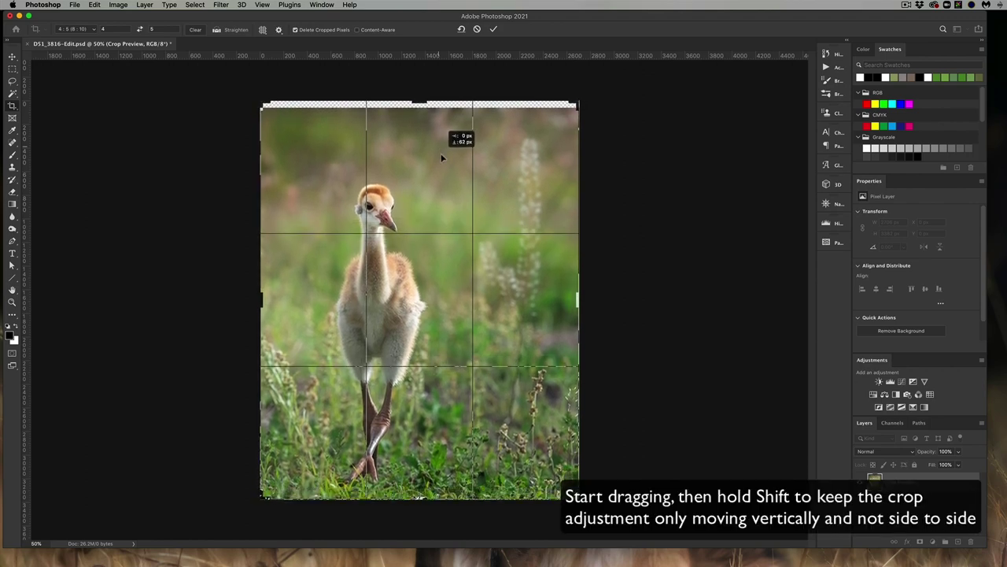
pyautogui.moveTo(442, 158); pyautogui.dragTo(445, 162)
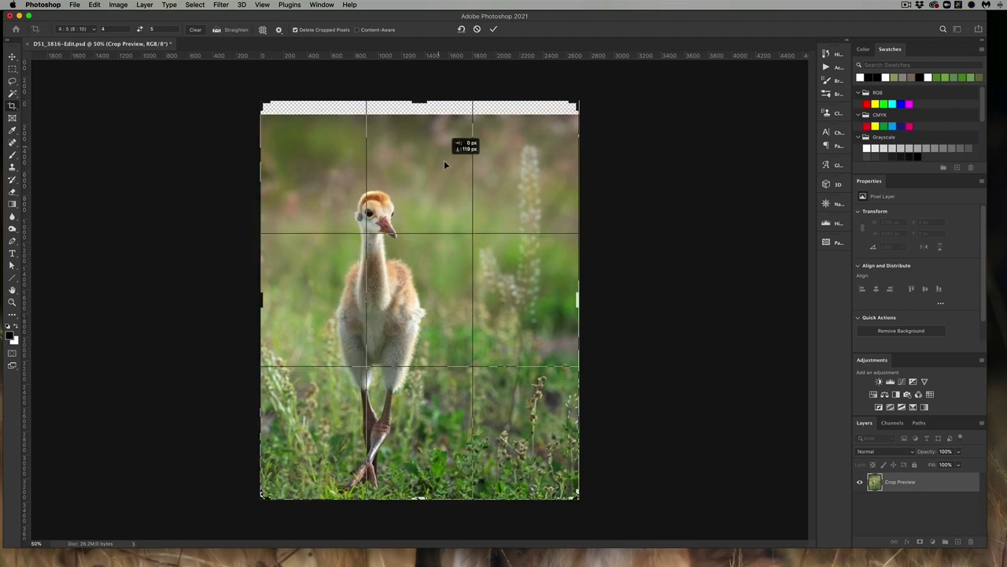
pyautogui.moveTo(444, 162); pyautogui.dragTo(438, 139)
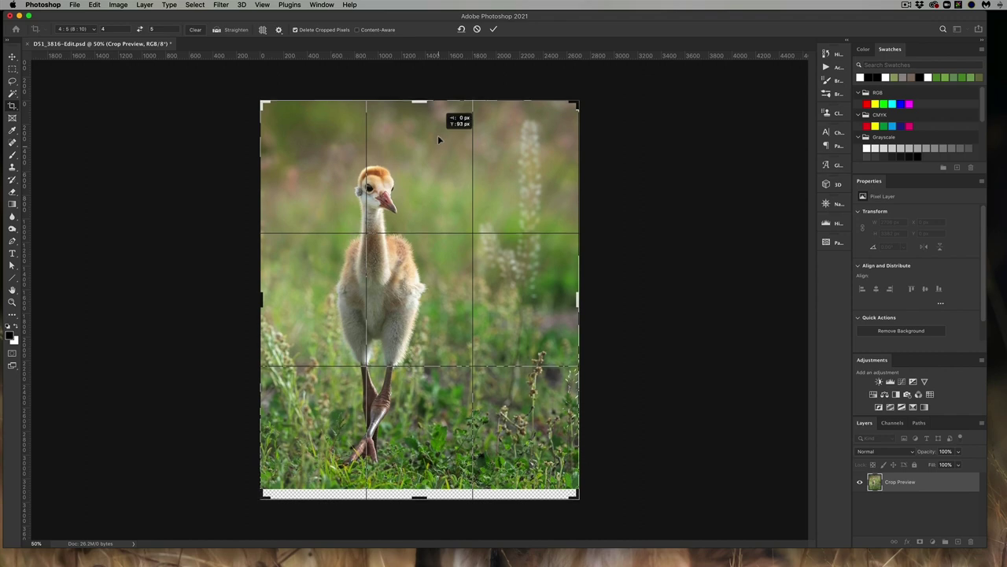
pyautogui.moveTo(438, 139); pyautogui.dragTo(439, 139)
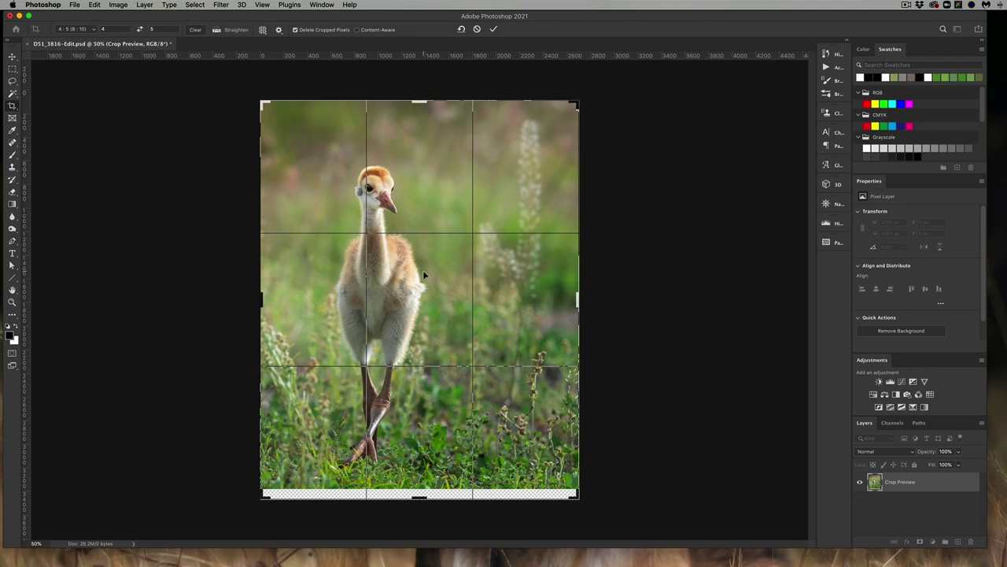
pyautogui.press('Return')
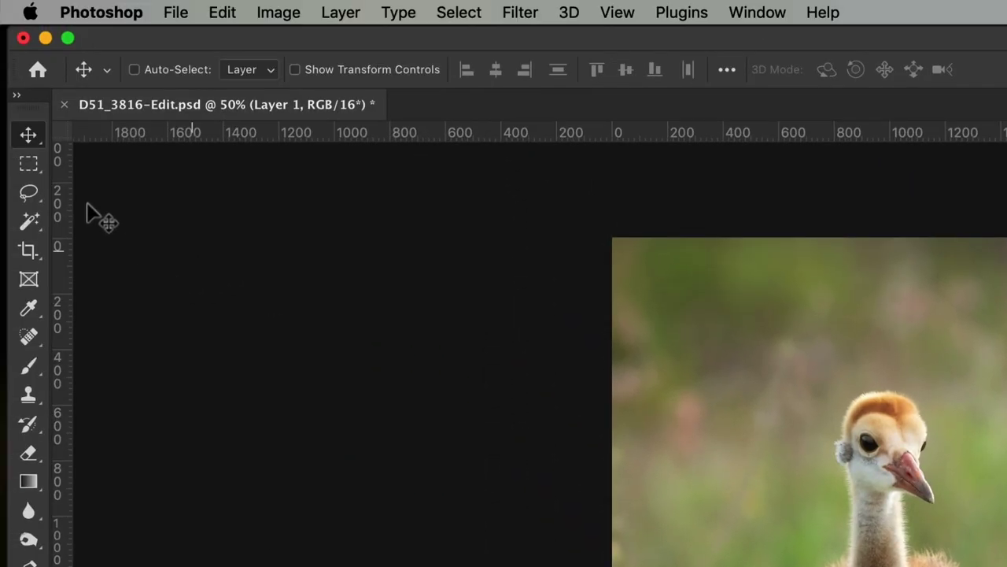
# - Marquee-select the bottom grass band plus empty strip and put it into Free Transform
pyautogui.click(30, 169)
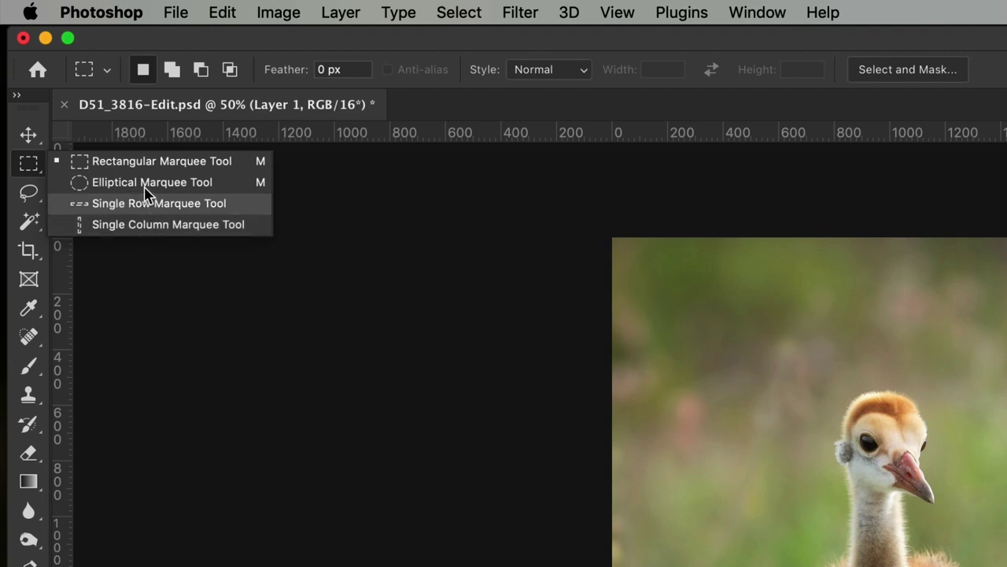
pyautogui.click(27, 169)
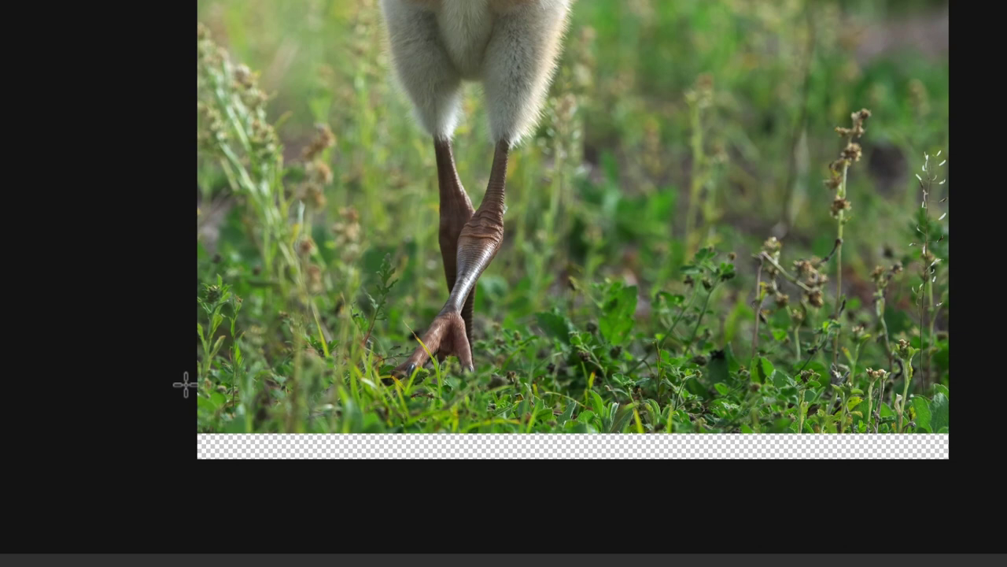
pyautogui.moveTo(188, 385); pyautogui.dragTo(967, 443)
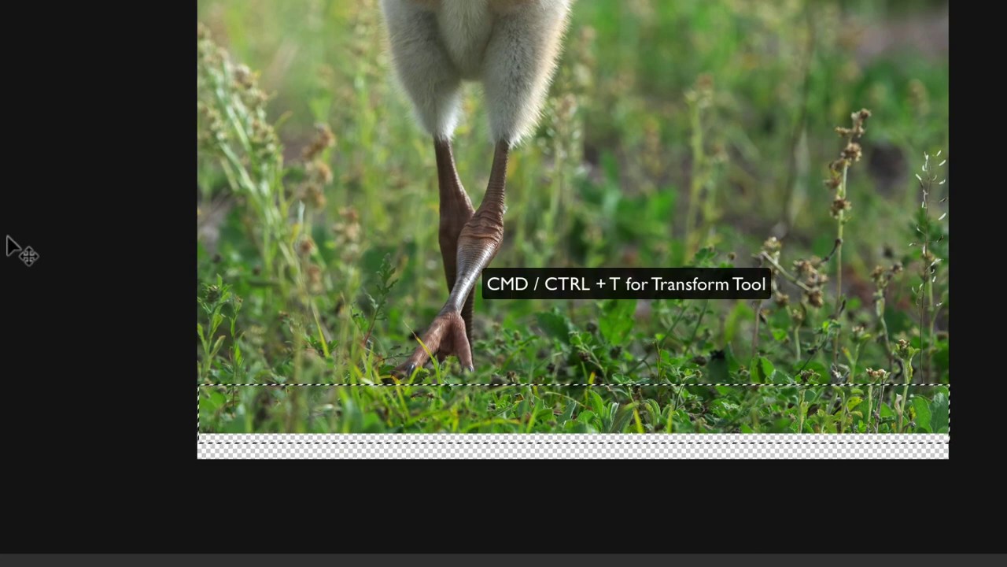
pyautogui.hotkey('ctrl', 't')
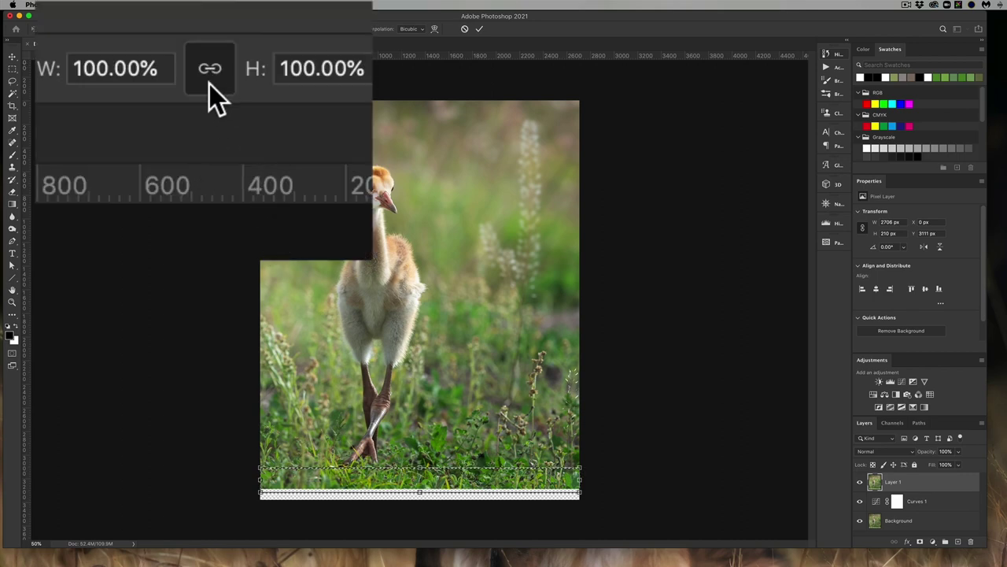
# - Unlink width and height and stretch the grass strip's bottom edge to the canvas bottom
pyautogui.click(215, 81)
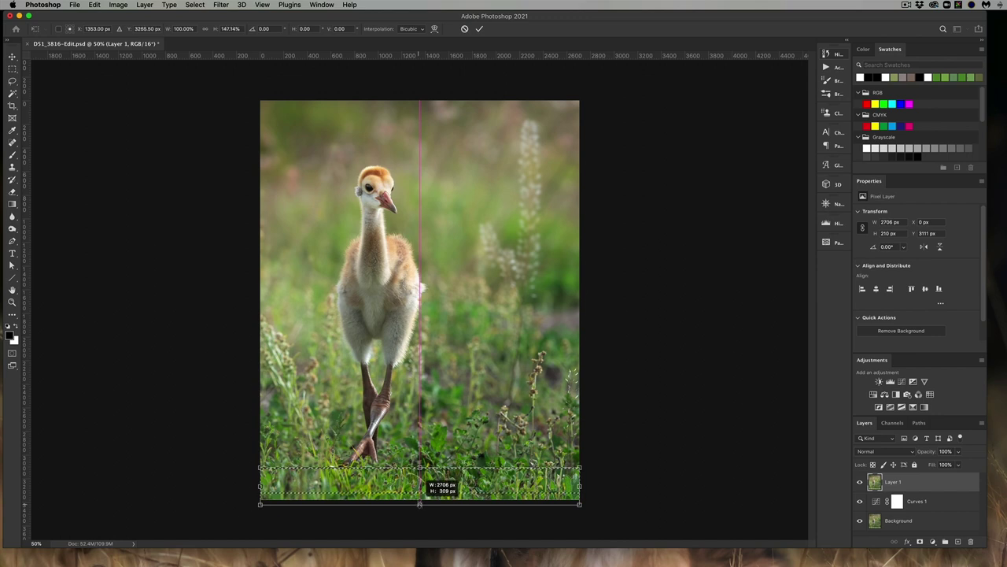
pyautogui.moveTo(419, 494); pyautogui.dragTo(418, 493)
pyautogui.click(205, 30)
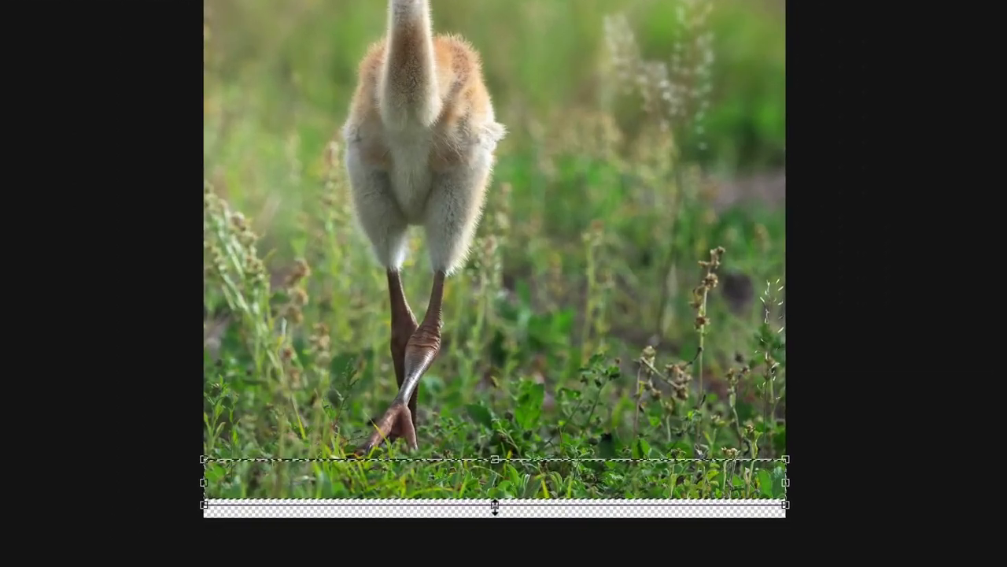
pyautogui.moveTo(420, 494); pyautogui.dragTo(419, 494)
pyautogui.moveTo(494, 512)
pyautogui.mouseDown()
pyautogui.moveTo(495, 502)
pyautogui.moveTo(496, 540)
pyautogui.moveTo(497, 517)
pyautogui.moveTo(512, 531)
pyautogui.moveTo(491, 503)
pyautogui.moveTo(494, 527)
pyautogui.mouseUp()
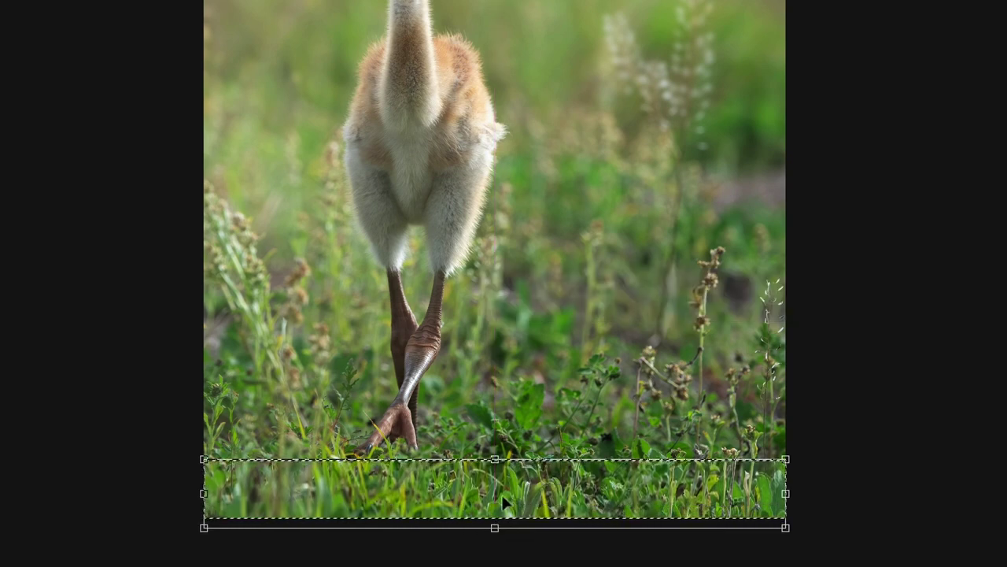
pyautogui.press('Return')
# - Deselect, zoom in to inspect the stretched grass, then zoom back out
pyautogui.hotkey('ctrl', 'd')
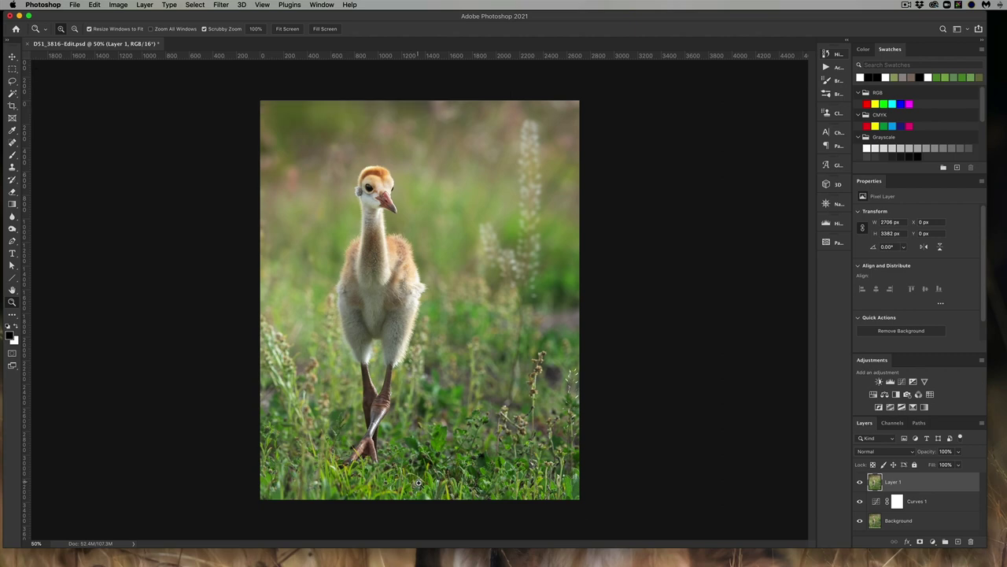
pyautogui.click(419, 481)
pyautogui.click(472, 471)
pyautogui.click(495, 464)
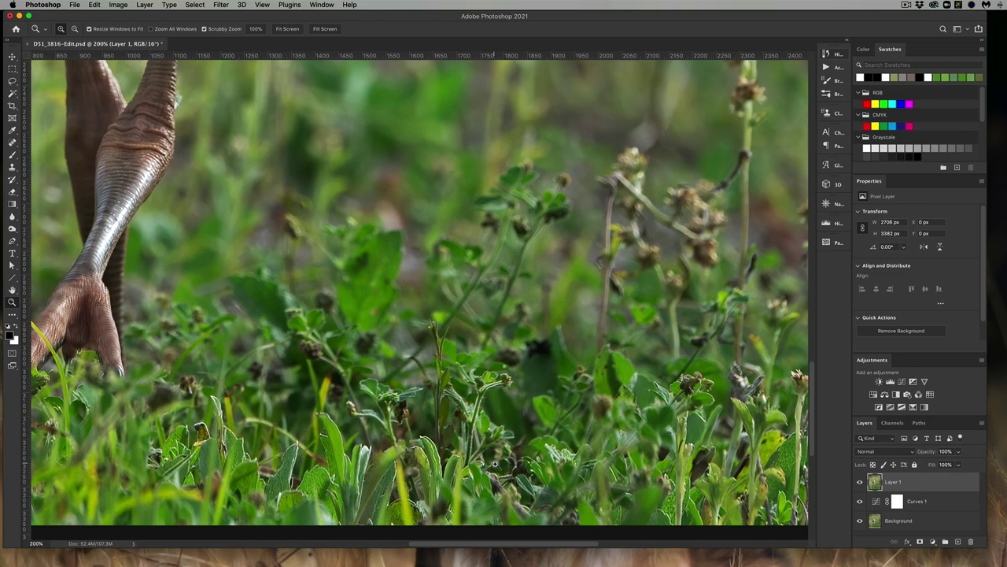
pyautogui.keyDown('alt'); pyautogui.click(495, 442); pyautogui.keyUp('alt')
pyautogui.keyDown('alt'); pyautogui.click(494, 442); pyautogui.keyUp('alt')
pyautogui.keyDown('alt'); pyautogui.click(494, 441); pyautogui.keyUp('alt')
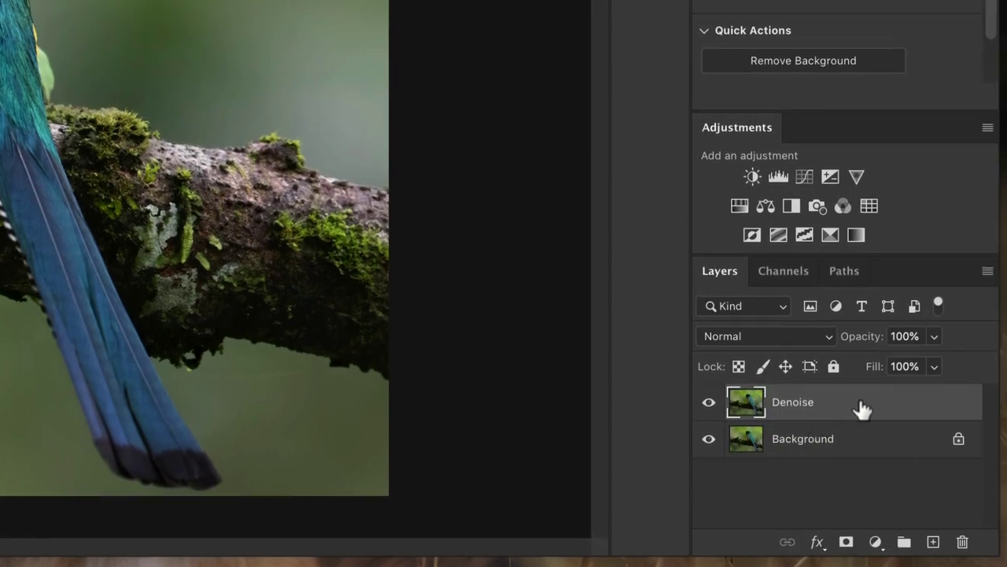
# - Stamp the trogon's visible layers into Layer 1 and extend the canvas downward with Crop
pyautogui.hotkey('ctrl', 'alt', 'shift', 'e')
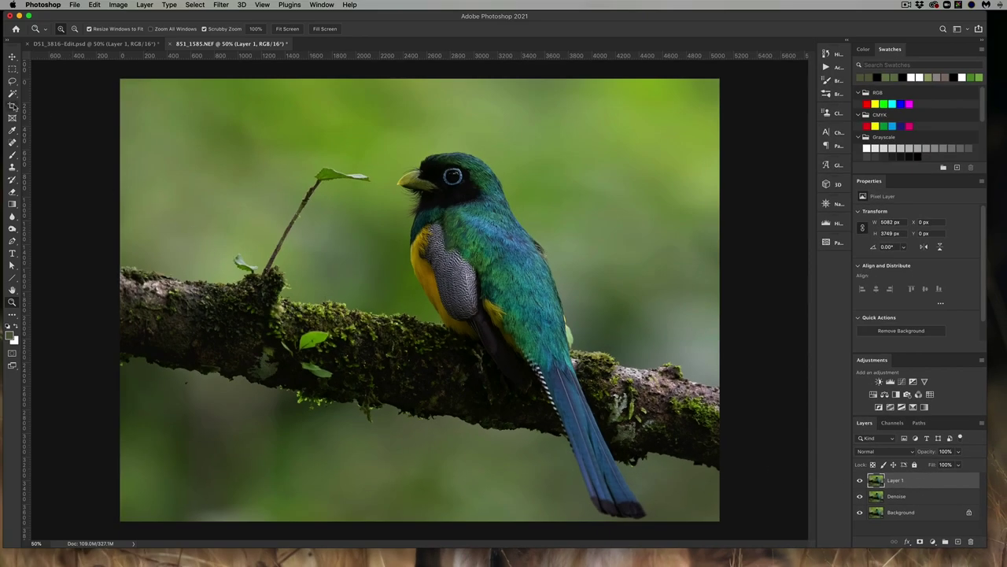
pyautogui.press('c')
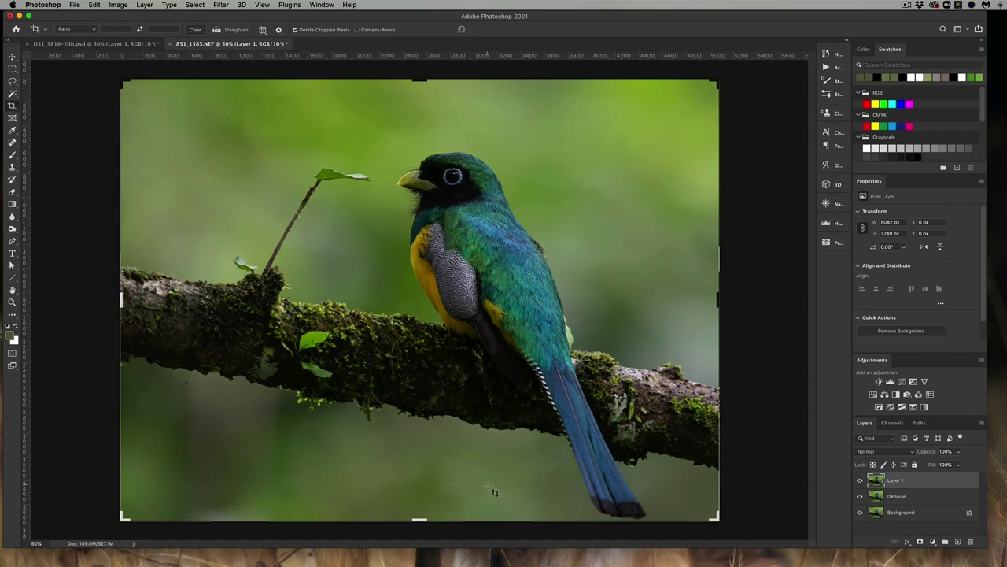
pyautogui.moveTo(422, 521); pyautogui.dragTo(421, 531)
pyautogui.press('Return')
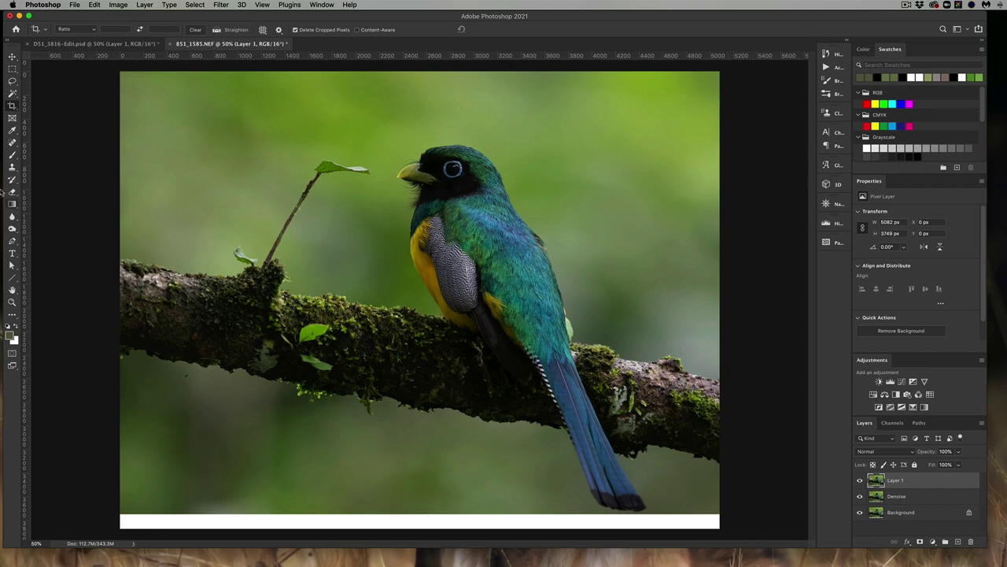
pyautogui.click(11, 69)
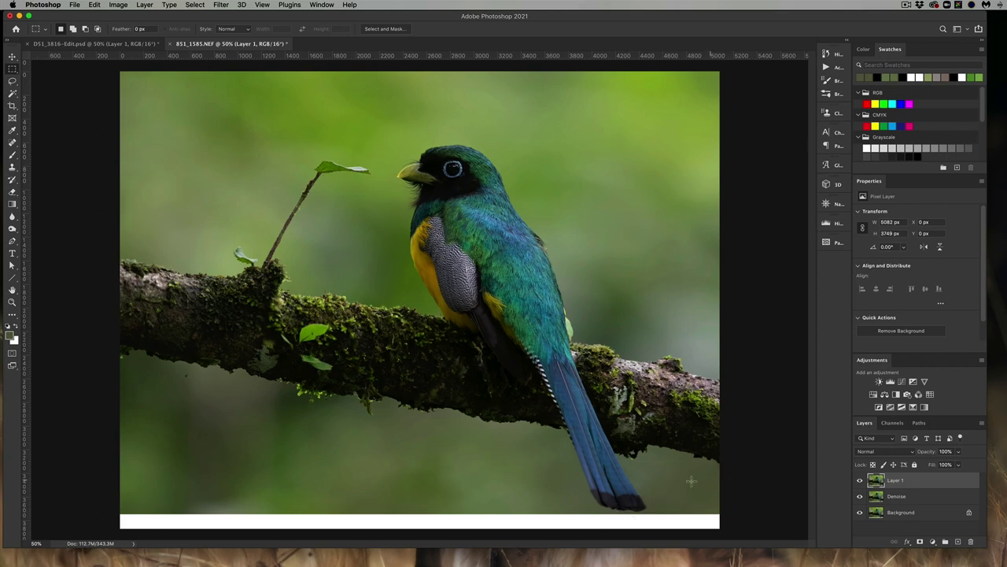
# - Select the bottom background strip, stretch it down over the white area, and deselect
pyautogui.moveTo(689, 497); pyautogui.dragTo(258, 512)
pyautogui.moveTo(188, 515); pyautogui.dragTo(125, 519)
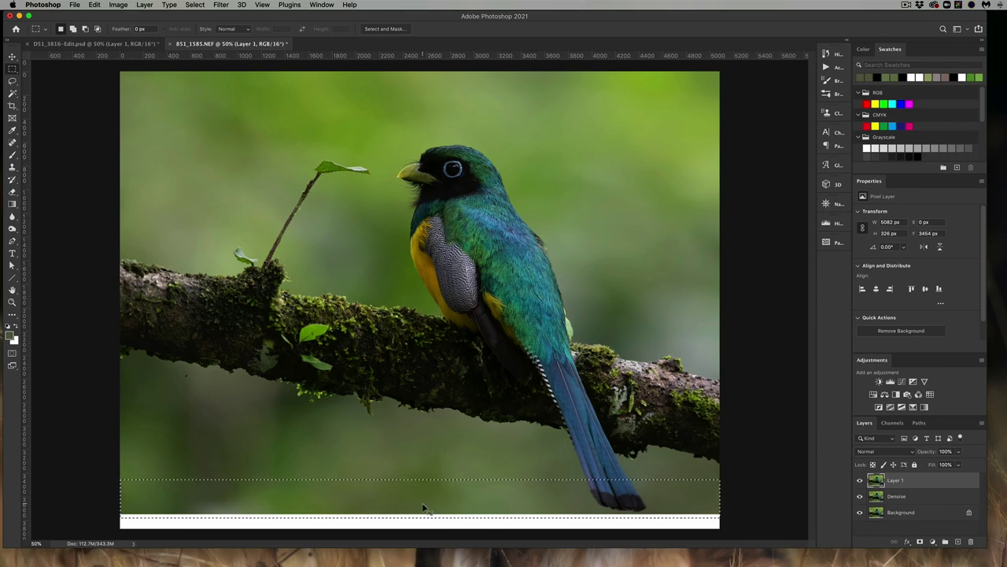
pyautogui.press('super+t')
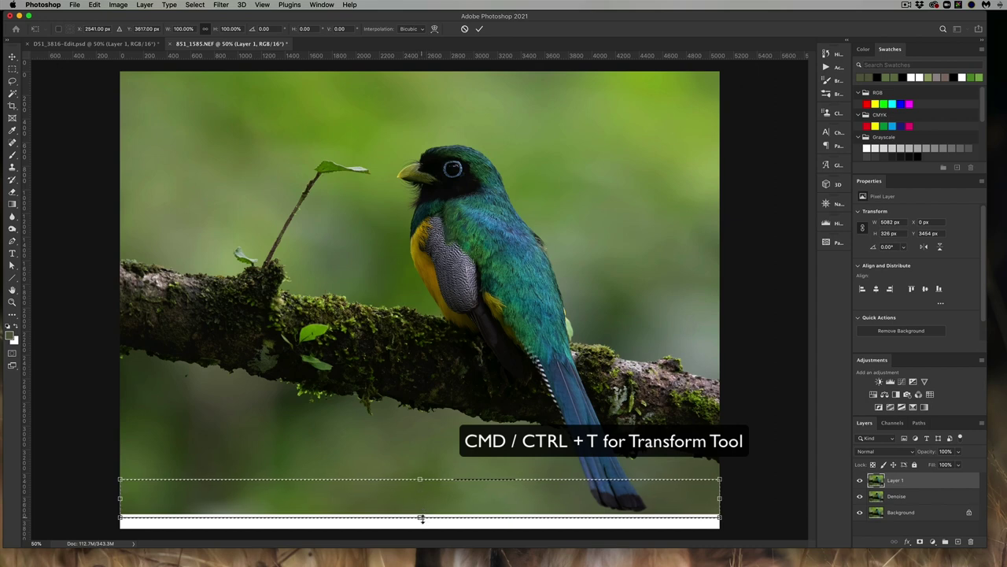
pyautogui.moveTo(421, 518); pyautogui.dragTo(419, 535)
pyautogui.press('Return')
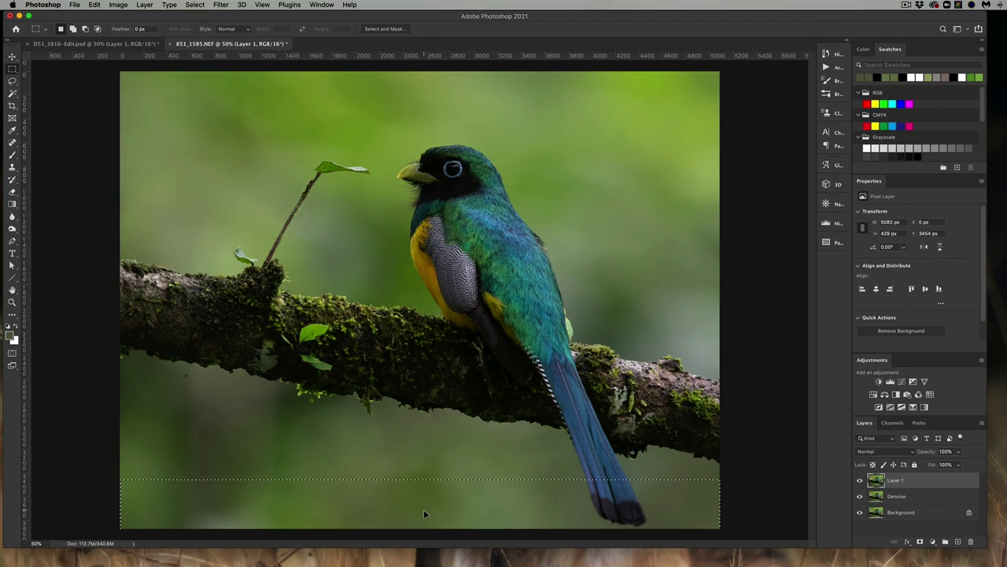
pyautogui.press('super+d')
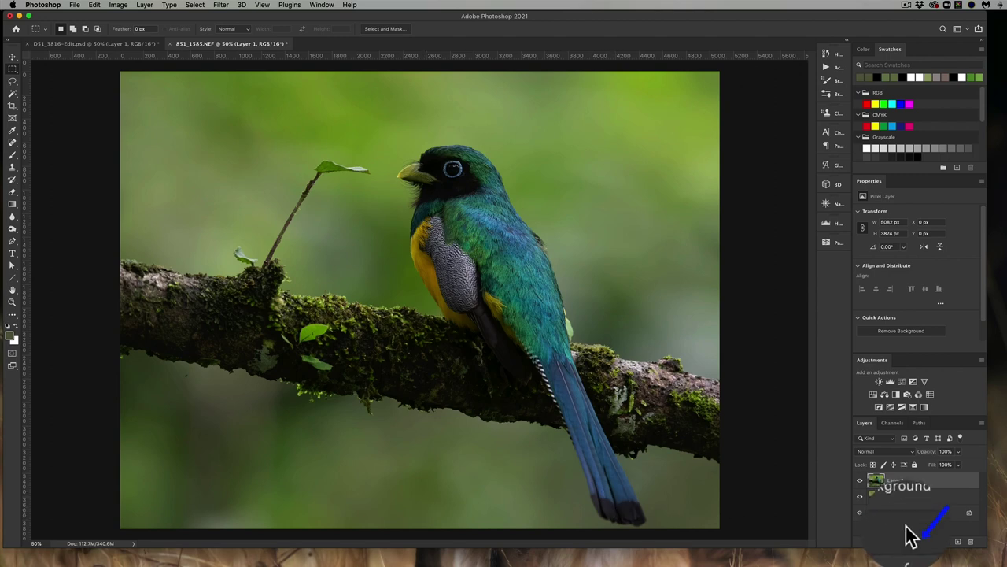
# - Add a mask to Layer 1, paint black over the stretched tail tip, and zoom in below the tail
pyautogui.click(921, 543)
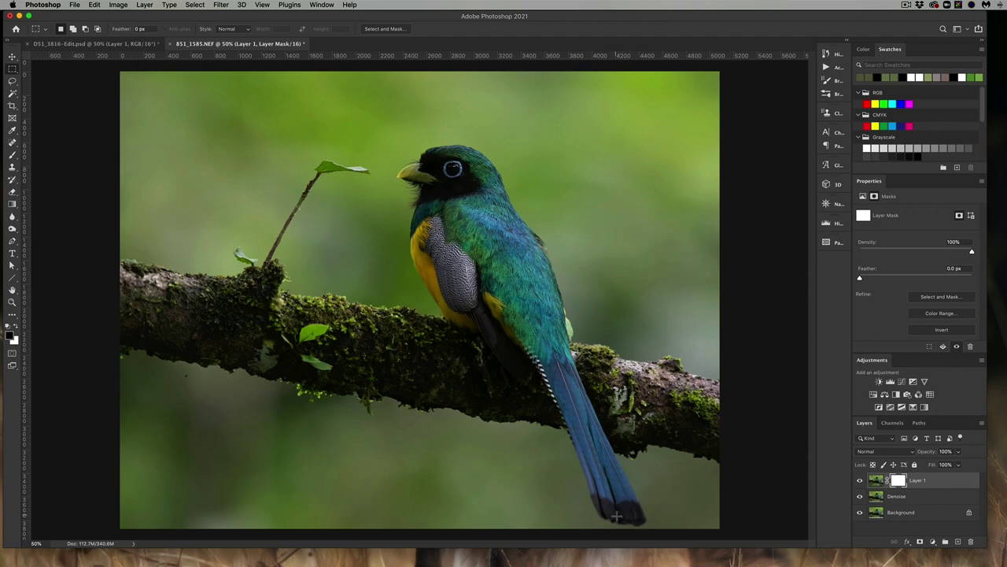
pyautogui.click(12, 157)
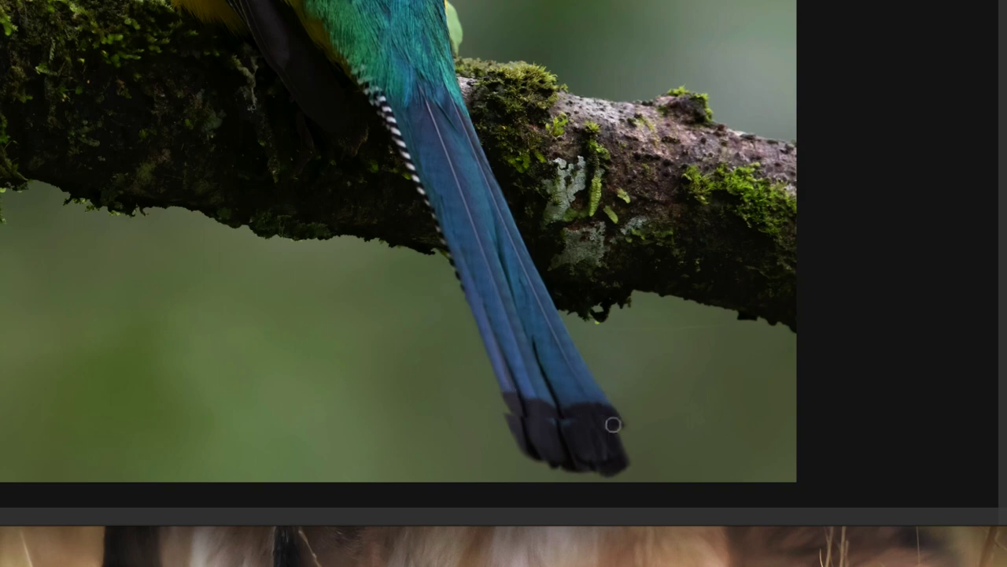
pyautogui.moveTo(603, 434); pyautogui.dragTo(622, 439)
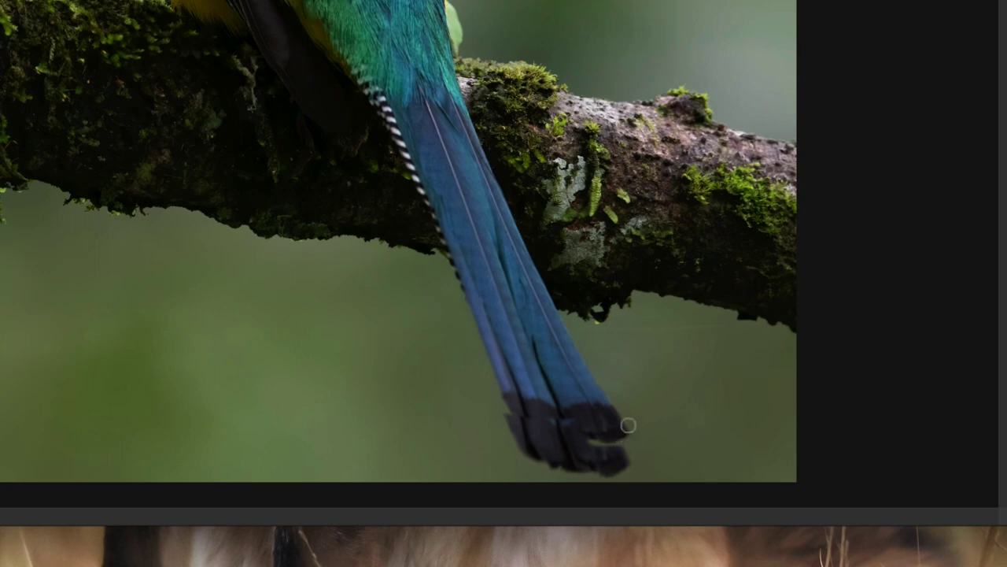
pyautogui.moveTo(618, 440); pyautogui.dragTo(495, 443)
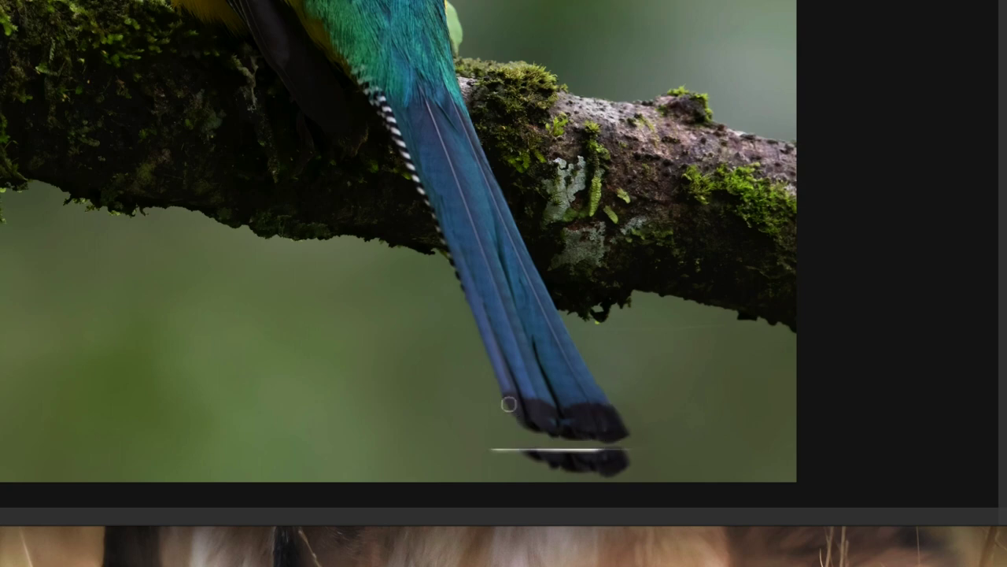
pyautogui.press(']')
pyautogui.press(']')
pyautogui.press(']')
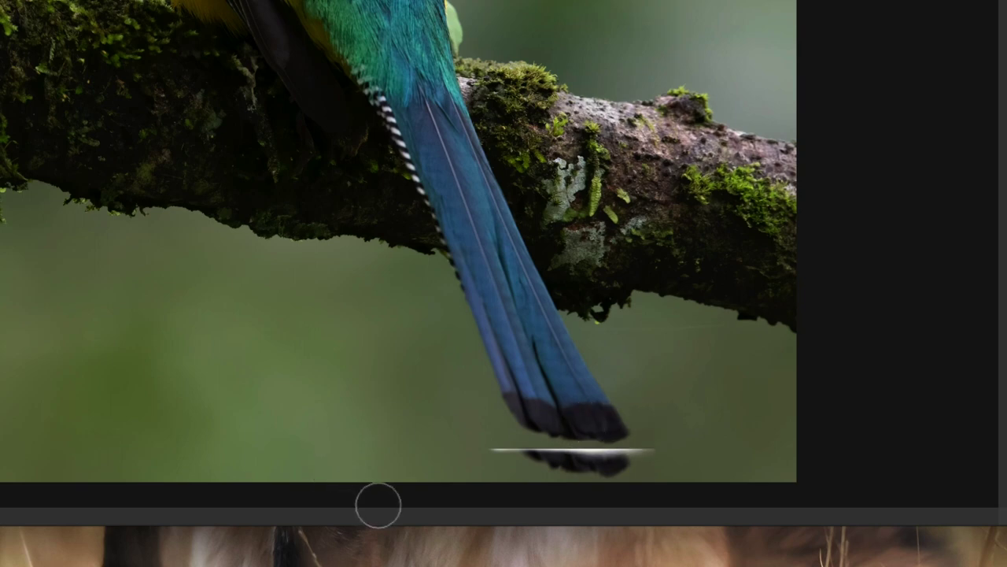
pyautogui.click(524, 449)
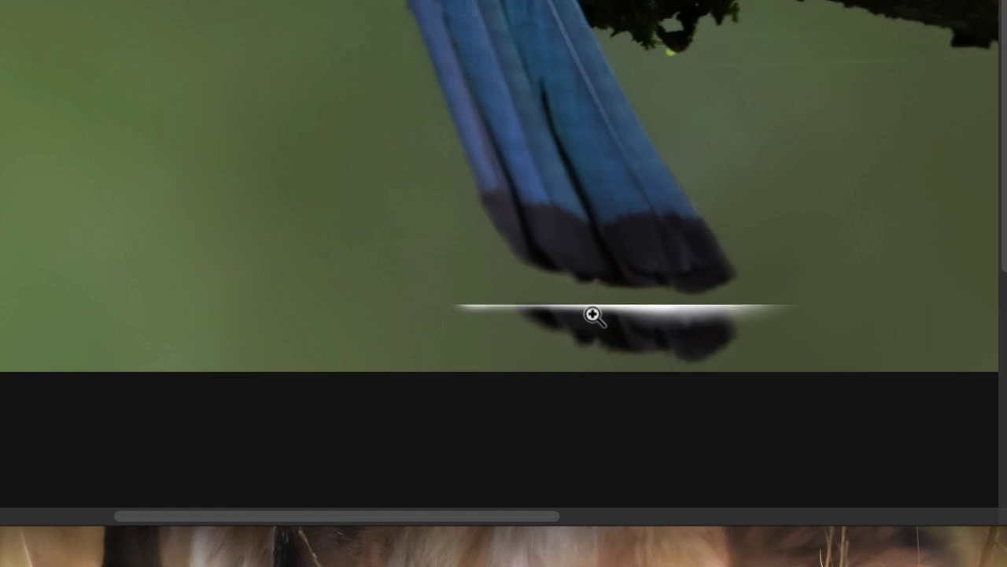
pyautogui.hscroll(5, 592, 314)
pyautogui.hscroll(3, 592, 314)
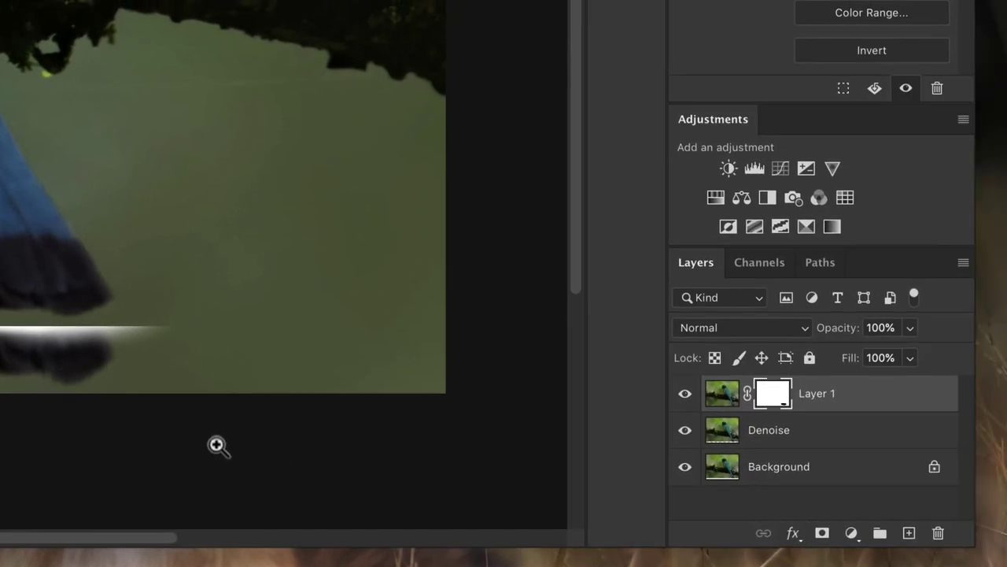
# - Add a new empty layer above Layer 1 and name it Clone
pyautogui.click(909, 535)
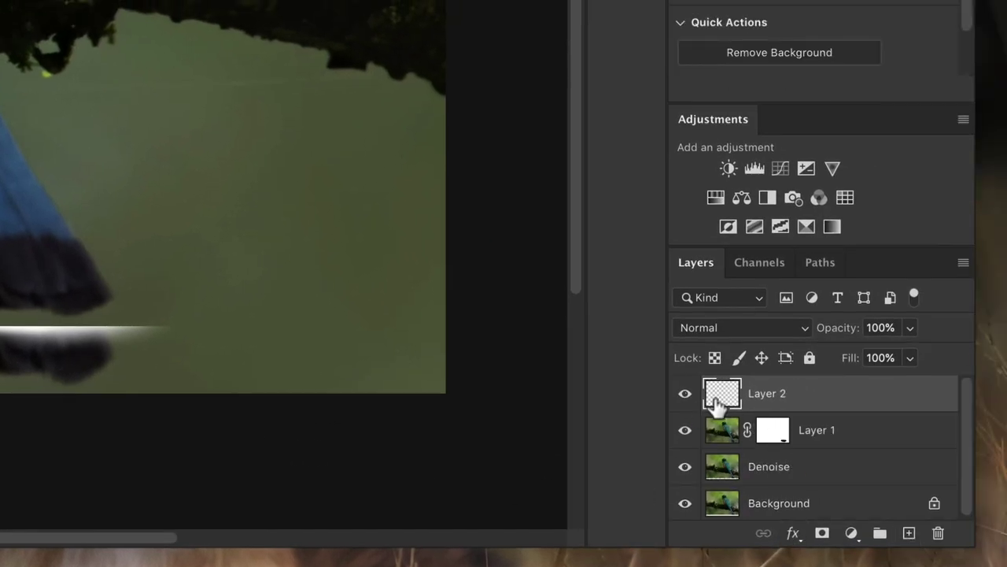
pyautogui.doubleClick(764, 392)
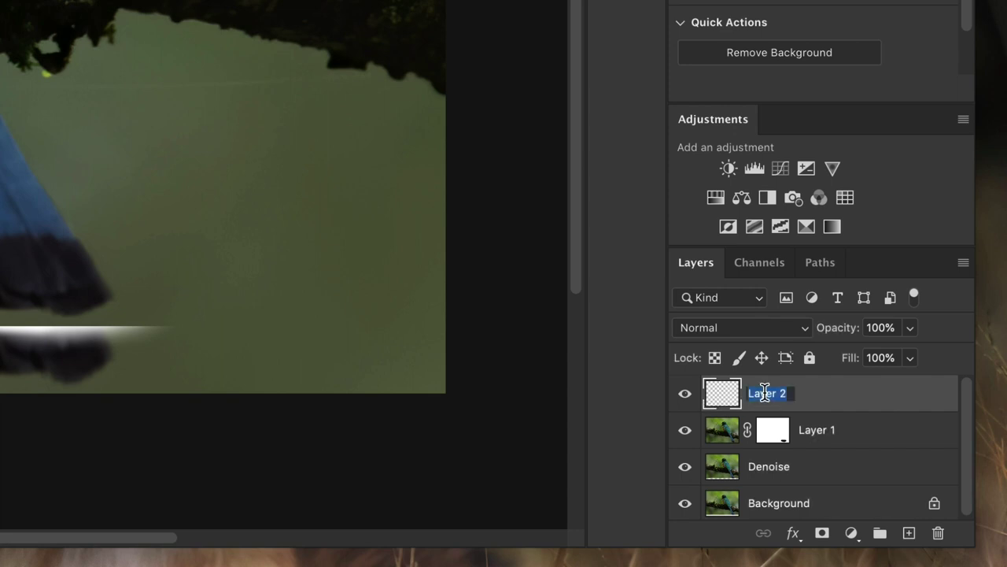
pyautogui.write('Clone')
pyautogui.press('Return')
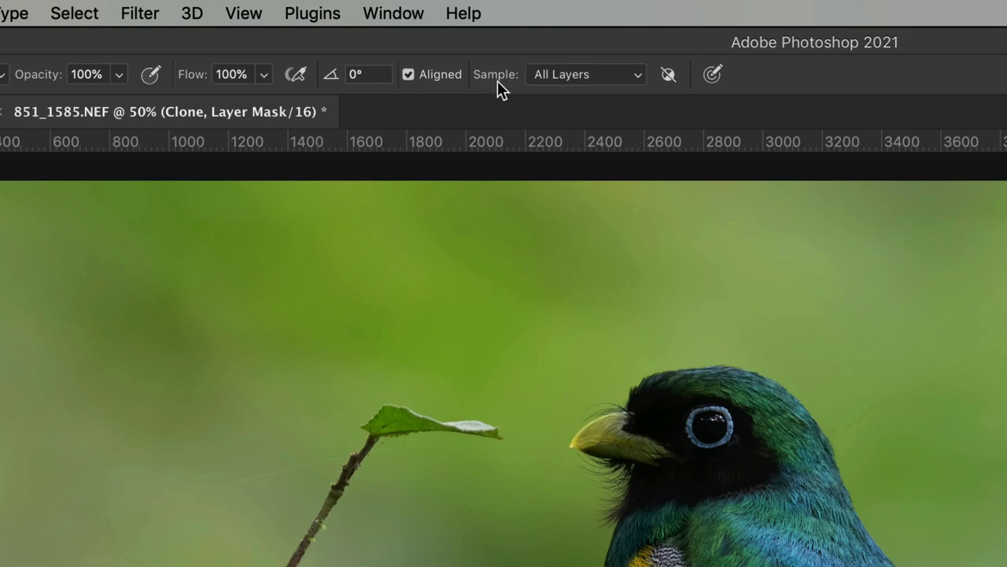
# - Set the Clone Stamp's Sample option to All Layers
pyautogui.click(559, 79)
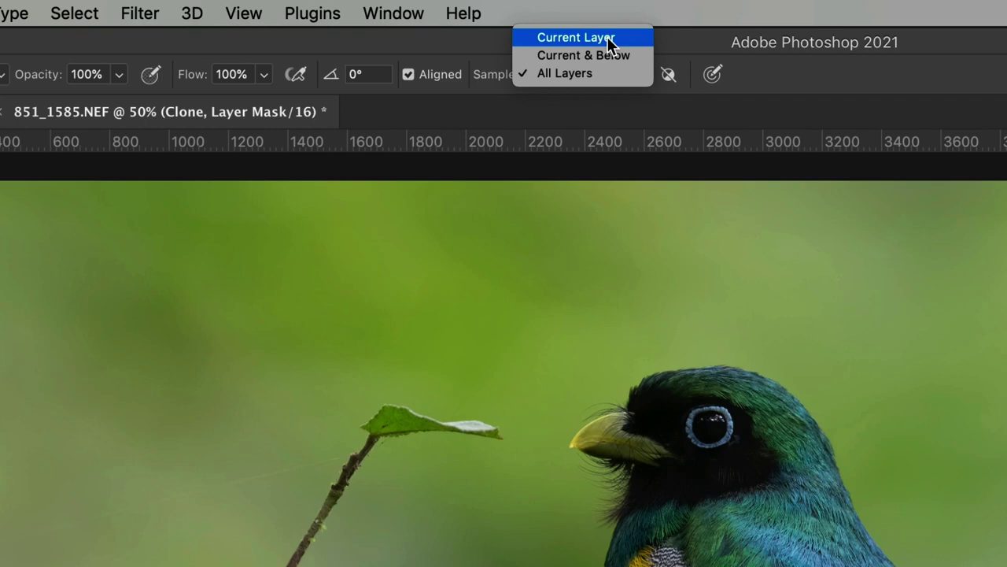
pyautogui.click(569, 85)
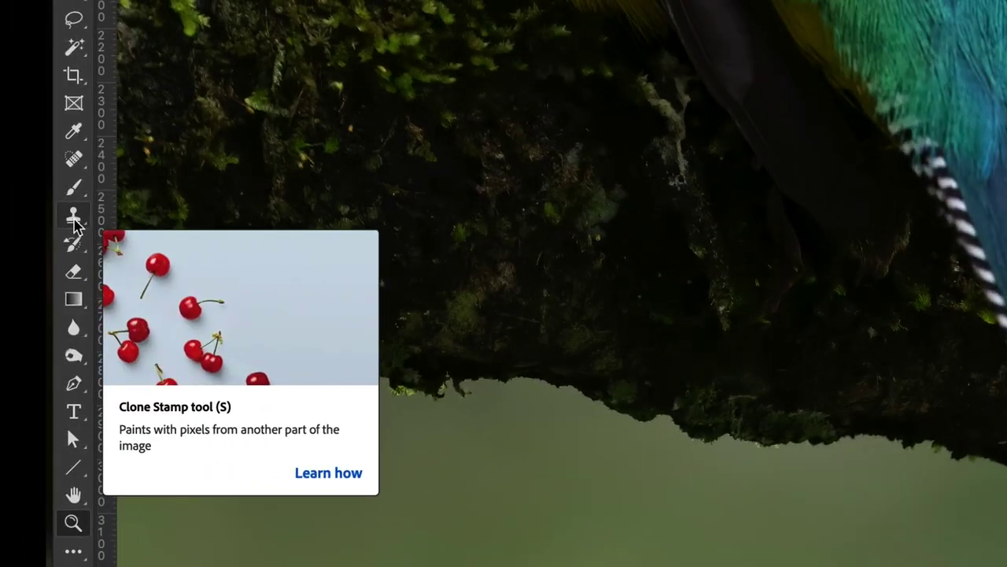
pyautogui.click(74, 217)
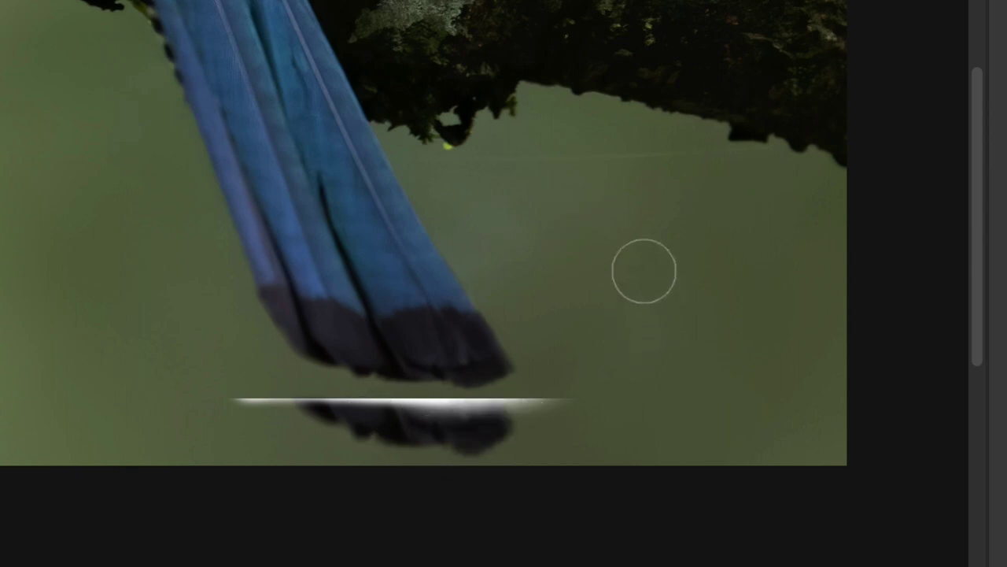
# - Clone clean green background over the white streak and its shadow below the tail
pyautogui.keyDown('alt'); pyautogui.click(645, 252); pyautogui.keyUp('alt')
pyautogui.moveTo(558, 401)
pyautogui.mouseDown()
pyautogui.moveTo(484, 430)
pyautogui.moveTo(565, 421)
pyautogui.moveTo(492, 439)
pyautogui.moveTo(491, 420)
pyautogui.moveTo(478, 417)
pyautogui.moveTo(452, 439)
pyautogui.moveTo(461, 451)
pyautogui.moveTo(572, 444)
pyautogui.moveTo(524, 415)
pyautogui.mouseUp()
pyautogui.keyDown('alt'); pyautogui.click(629, 328); pyautogui.keyUp('alt')
pyautogui.moveTo(439, 434)
pyautogui.mouseDown()
pyautogui.moveTo(417, 423)
pyautogui.moveTo(444, 423)
pyautogui.moveTo(440, 412)
pyautogui.moveTo(391, 438)
pyautogui.moveTo(436, 443)
pyautogui.mouseUp()
pyautogui.keyDown('alt'); pyautogui.click(238, 392); pyautogui.keyUp('alt')
pyautogui.moveTo(218, 389)
pyautogui.mouseDown()
pyautogui.moveTo(259, 407)
pyautogui.moveTo(299, 404)
pyautogui.moveTo(312, 421)
pyautogui.mouseUp()
pyautogui.keyDown('alt'); pyautogui.click(176, 354); pyautogui.keyUp('alt')
pyautogui.moveTo(241, 390); pyautogui.dragTo(404, 426)
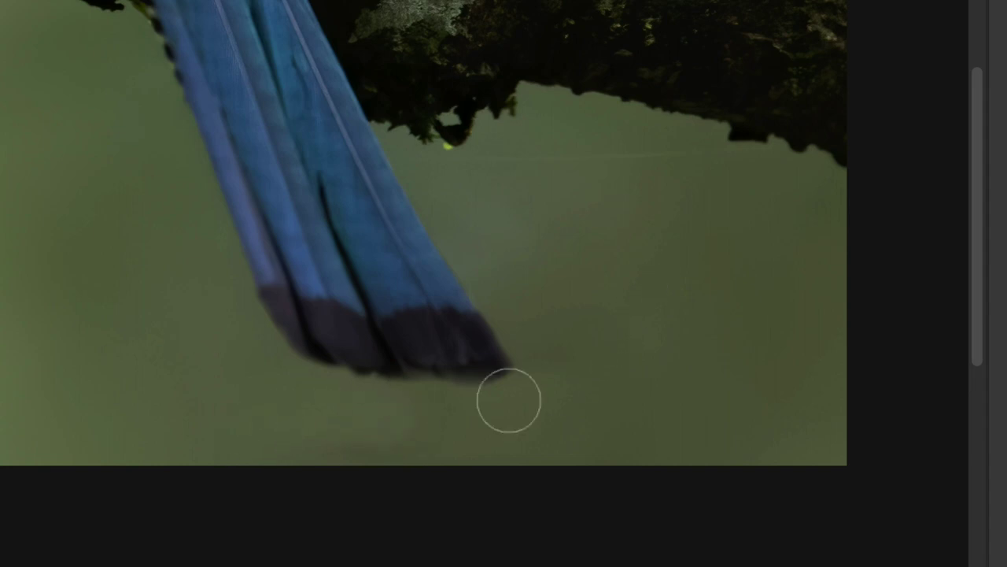
# - Enlarge the clone brush and clone background along the canvas bottom edge
pyautogui.press(']')
pyautogui.press(']')
pyautogui.press(']')
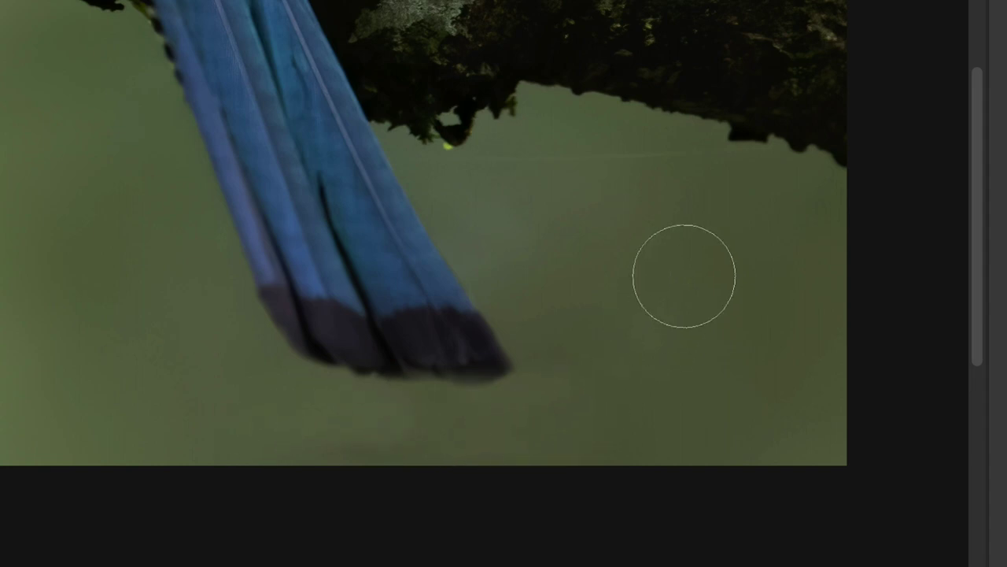
pyautogui.keyDown('alt'); pyautogui.click(686, 277); pyautogui.keyUp('alt')
pyautogui.moveTo(520, 446)
pyautogui.mouseDown()
pyautogui.moveTo(348, 449)
pyautogui.moveTo(590, 445)
pyautogui.mouseUp()
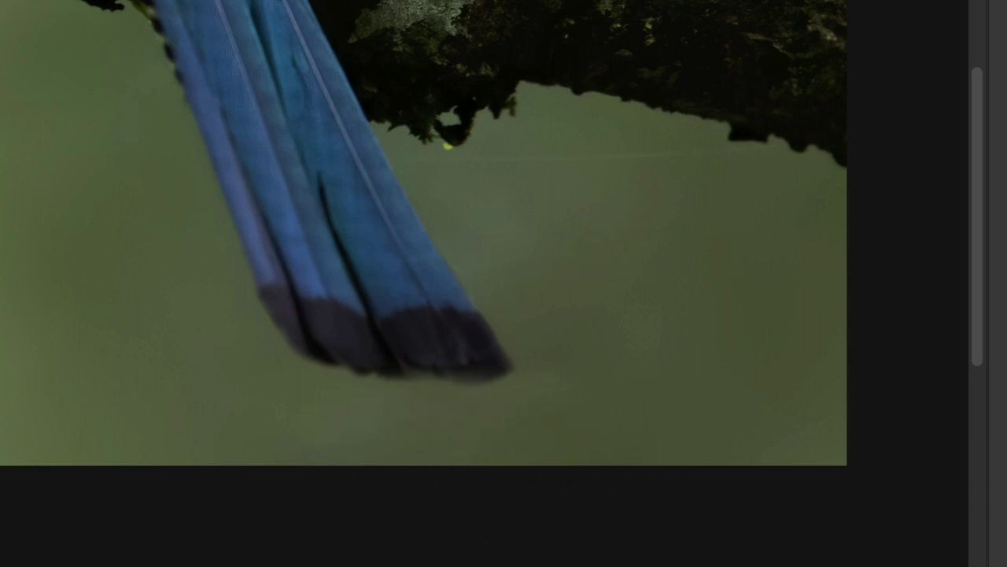
# - Zoom in on the duplicated tail tip and clone background over it
pyautogui.hotkey('ctrl', '0')
pyautogui.press('z')
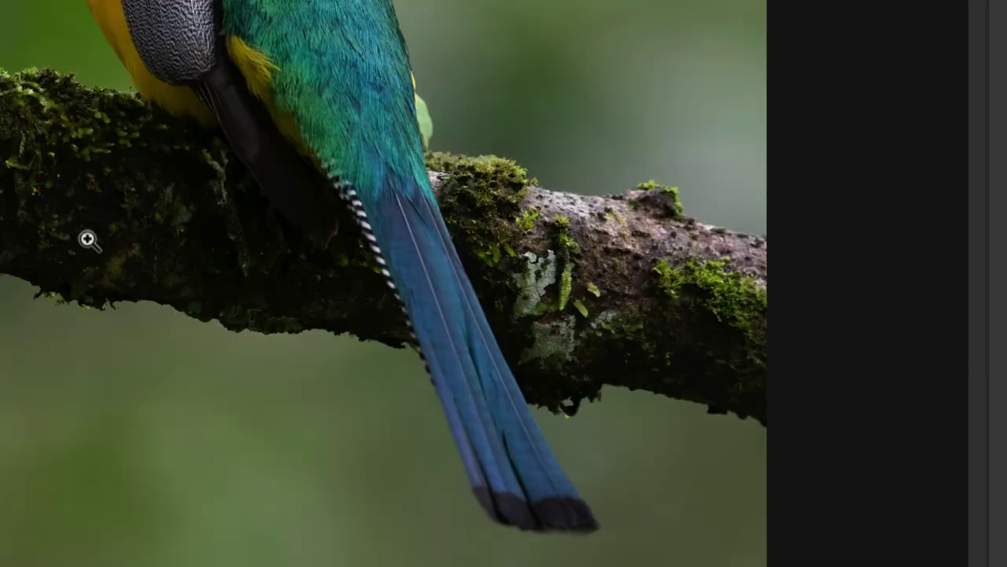
pyautogui.click(587, 535)
pyautogui.click(499, 480)
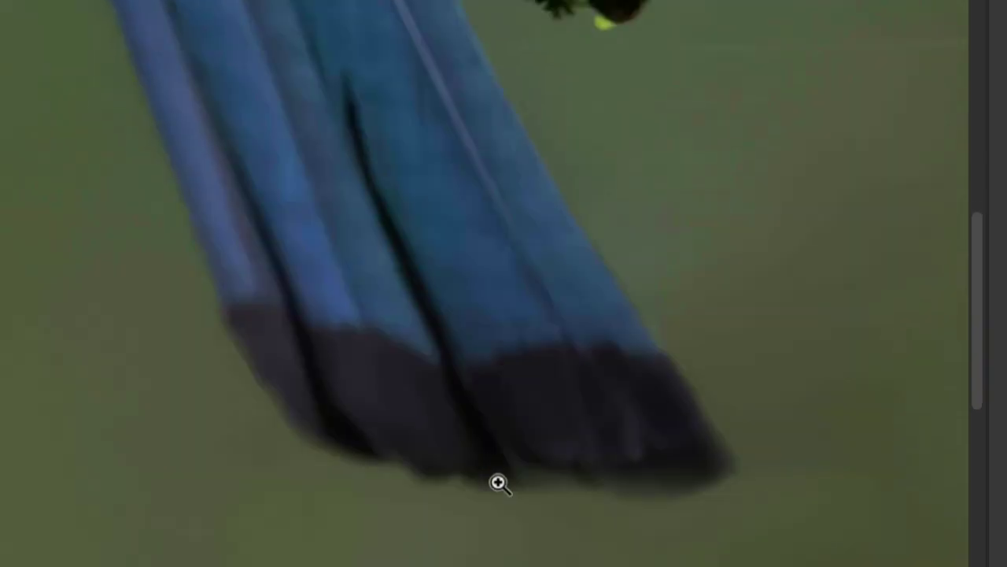
pyautogui.keyDown('alt'); pyautogui.click(526, 443); pyautogui.keyUp('alt')
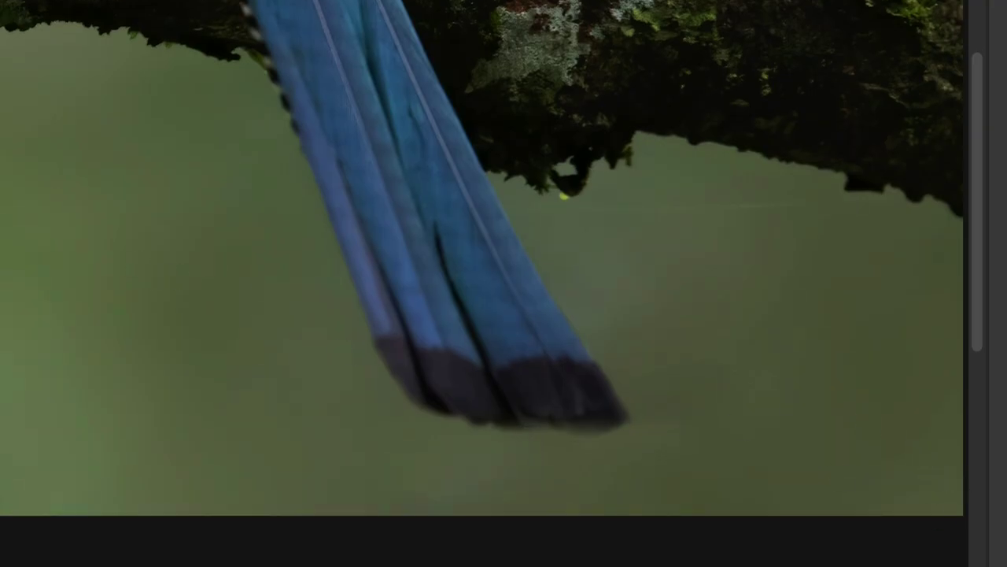
pyautogui.keyDown('alt'); pyautogui.click(780, 315); pyautogui.keyUp('alt')
pyautogui.moveTo(679, 403); pyautogui.dragTo(653, 406)
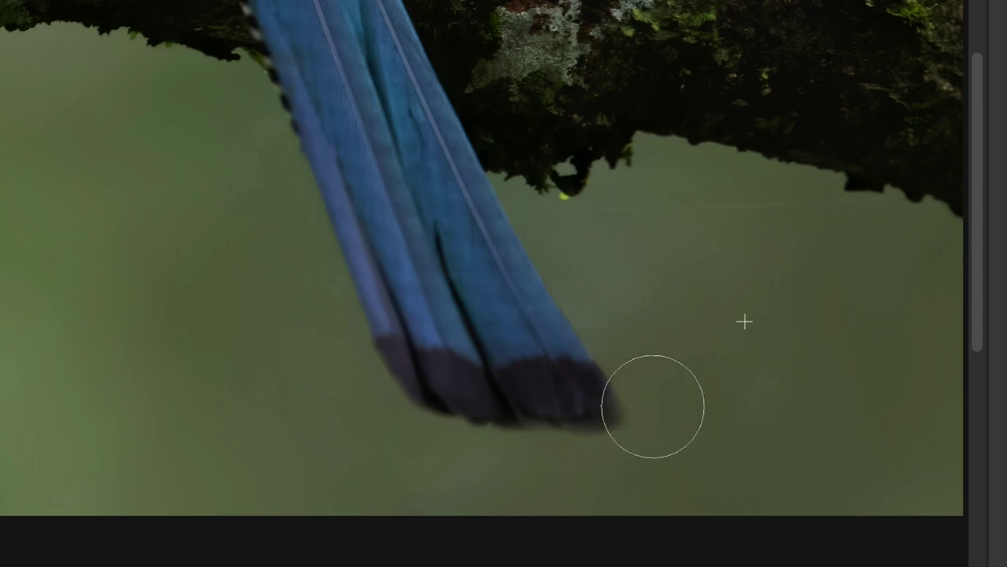
pyautogui.click(328, 427)
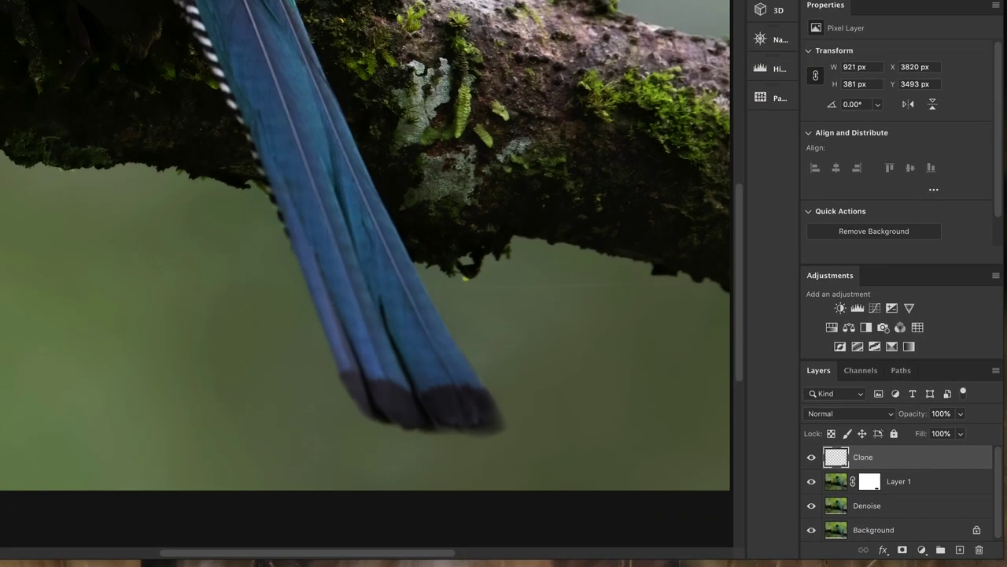
# - Add a mask to the Clone layer and paint black to restore the dark feather tips
pyautogui.click(493, 429)
pyautogui.click(902, 550)
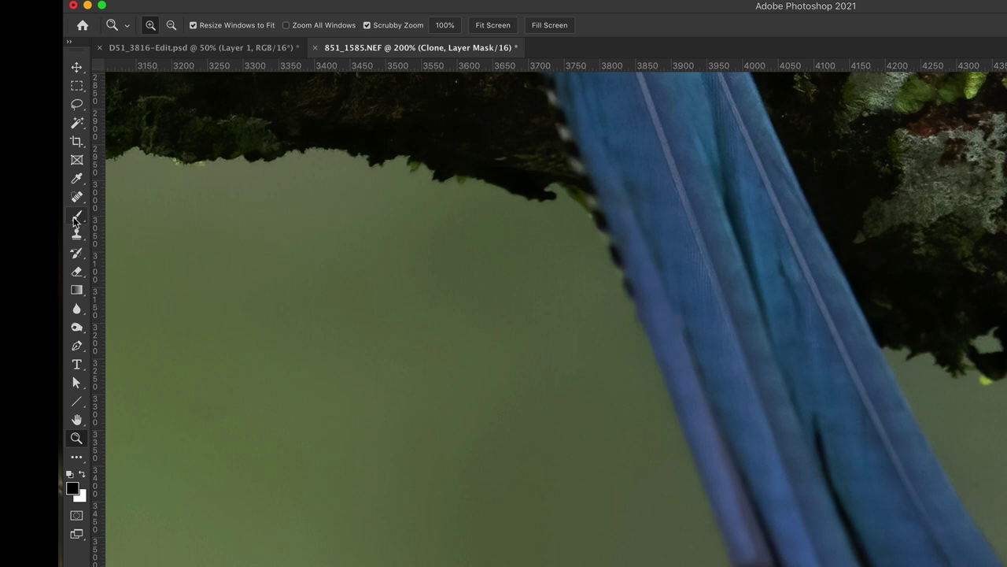
pyautogui.click(77, 218)
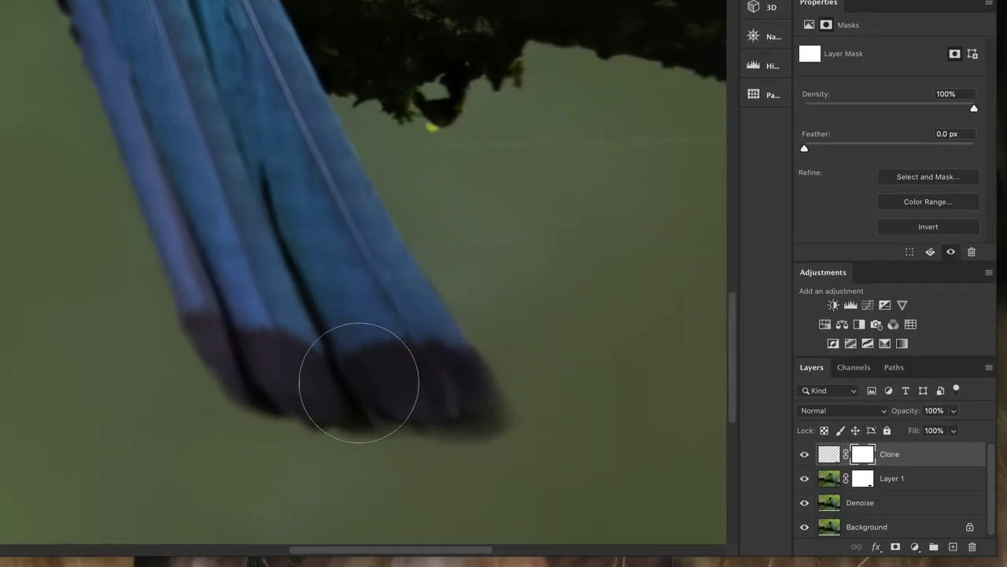
pyautogui.press(']')
pyautogui.press(']')
pyautogui.press(']')
pyautogui.press('[')
pyautogui.press('[')
pyautogui.press('[')
pyautogui.press('[')
pyautogui.press('[')
pyautogui.press('[')
pyautogui.press('[')
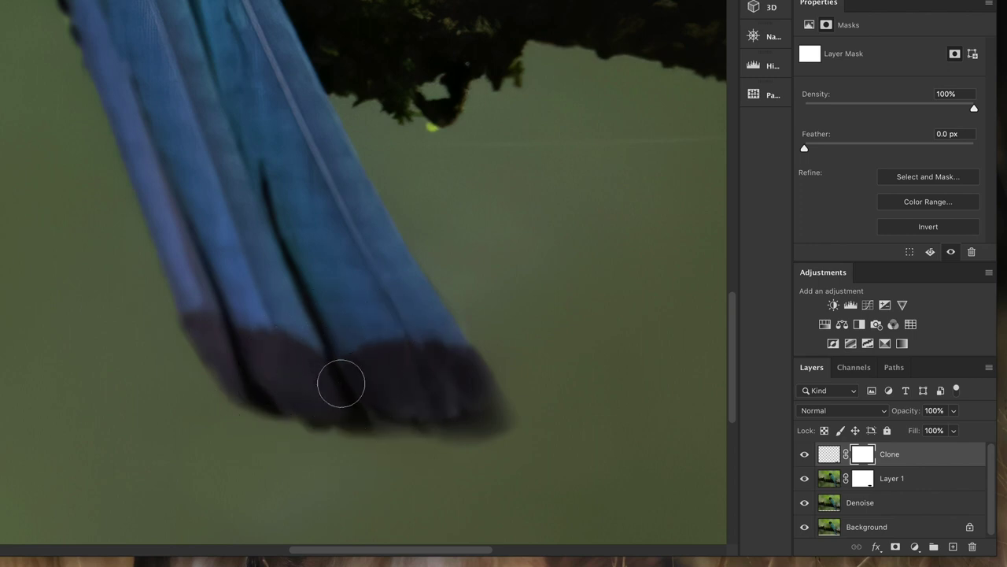
pyautogui.moveTo(345, 388)
pyautogui.mouseDown()
pyautogui.moveTo(388, 412)
pyautogui.moveTo(475, 427)
pyautogui.moveTo(488, 406)
pyautogui.moveTo(451, 351)
pyautogui.moveTo(507, 426)
pyautogui.moveTo(441, 432)
pyautogui.moveTo(242, 393)
pyautogui.mouseUp()
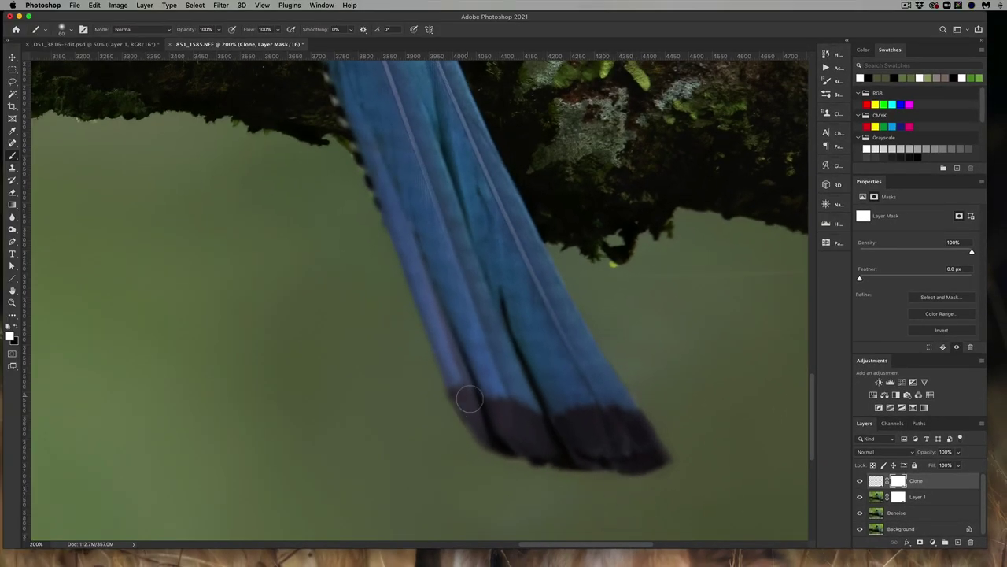
pyautogui.press('x')
pyautogui.moveTo(484, 426)
pyautogui.mouseDown()
pyautogui.moveTo(499, 441)
pyautogui.moveTo(568, 447)
pyautogui.mouseUp()
pyautogui.press('z')
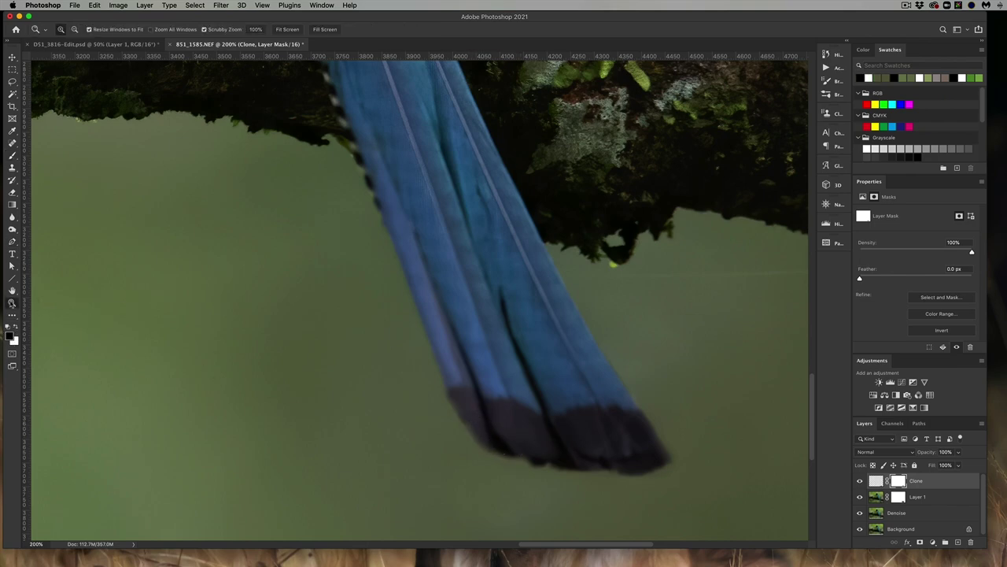
pyautogui.press('super+0')
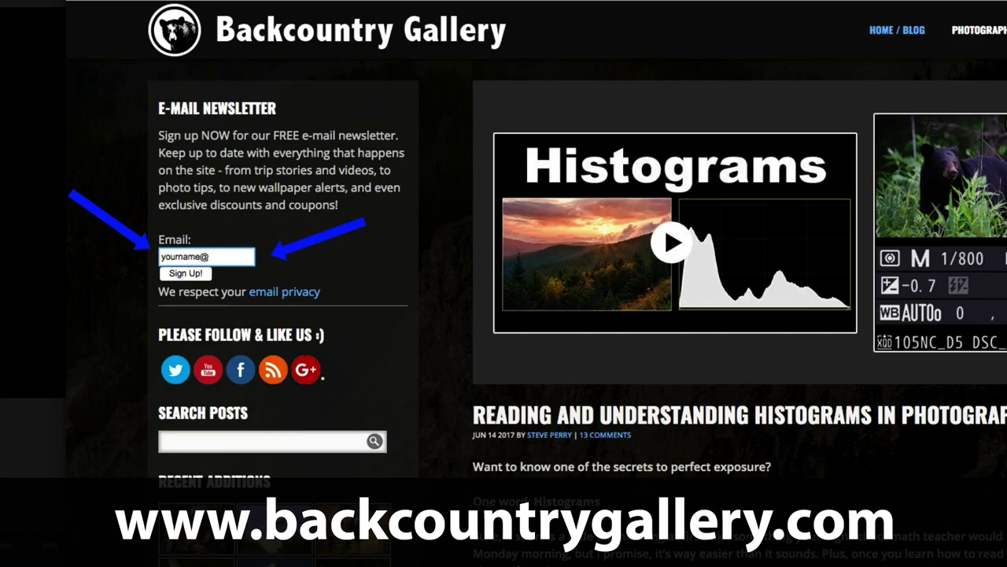
# - Finish the newsletter e-mail address, like the YouTube video, and subscribe with All notifications
pyautogui.write('e.com')
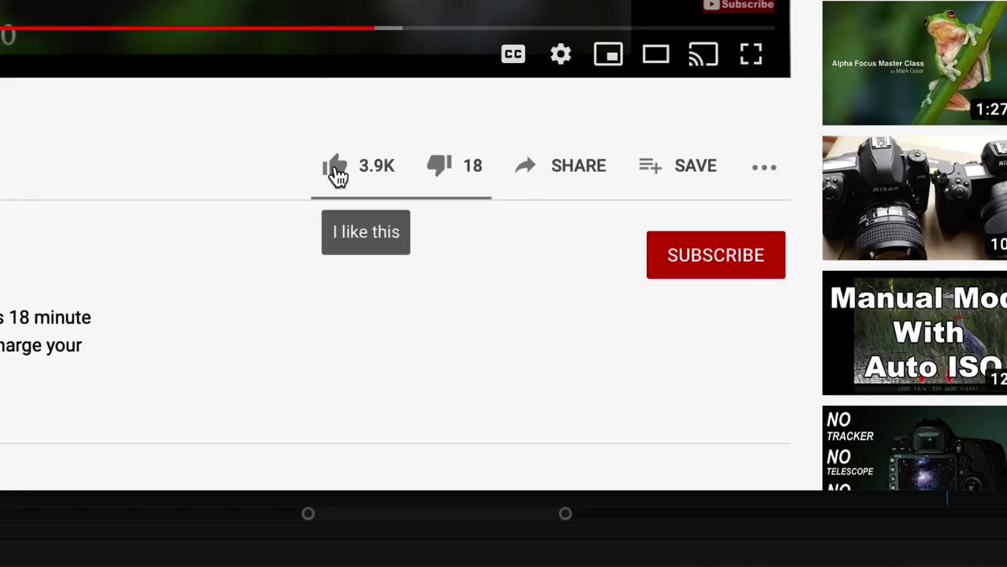
pyautogui.click(335, 171)
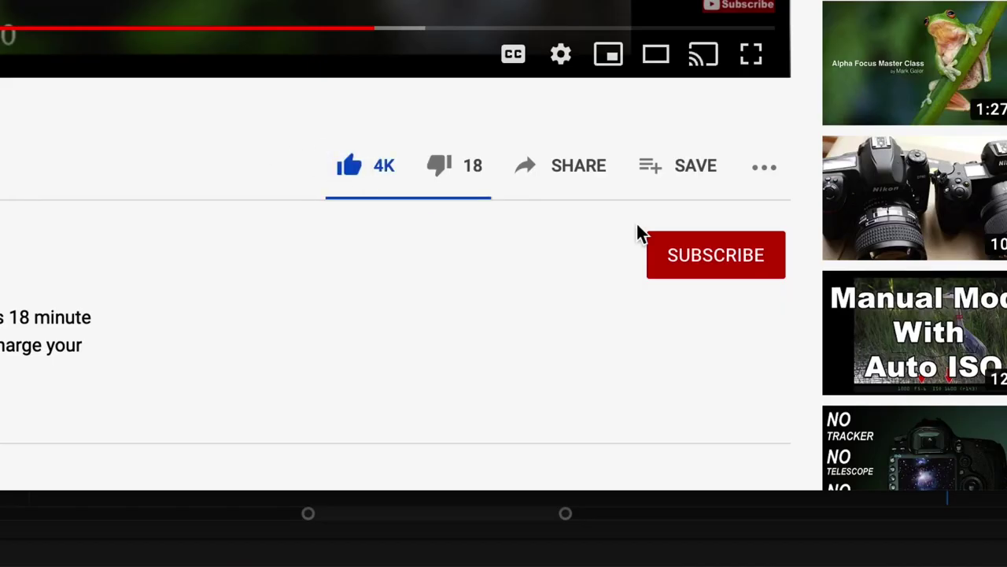
pyautogui.click(690, 263)
pyautogui.click(762, 257)
pyautogui.click(791, 332)
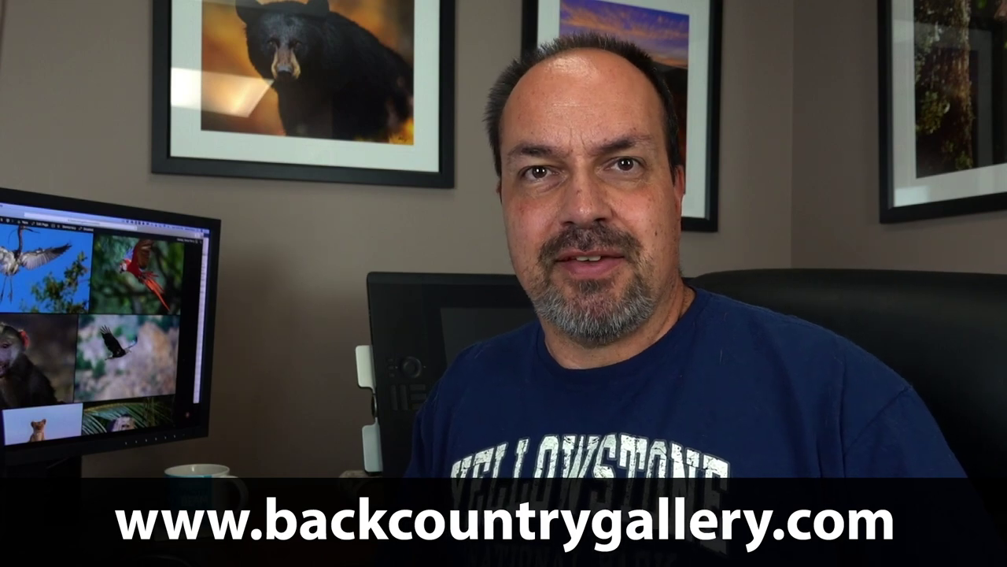